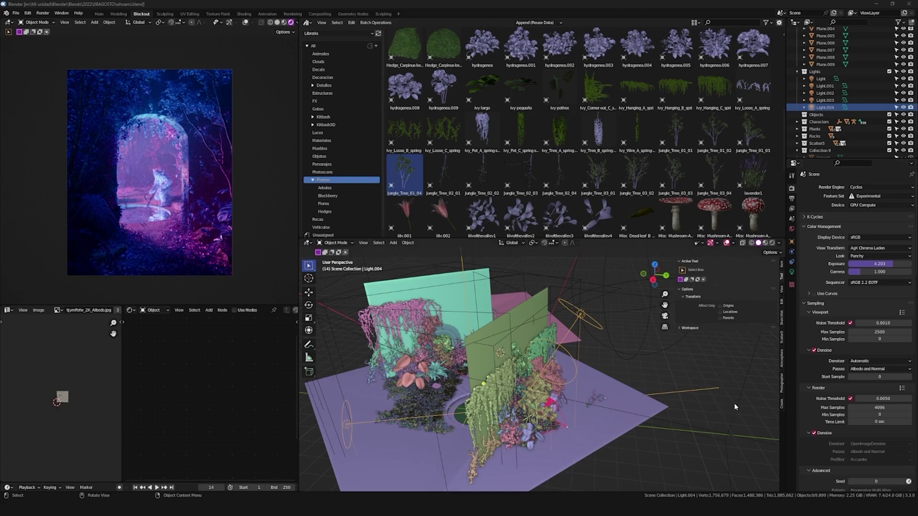
Enable Ultra Lighting in the K-Cycles render settings and show its light group list
{"action": "left_click", "coordinate": [803, 217]}
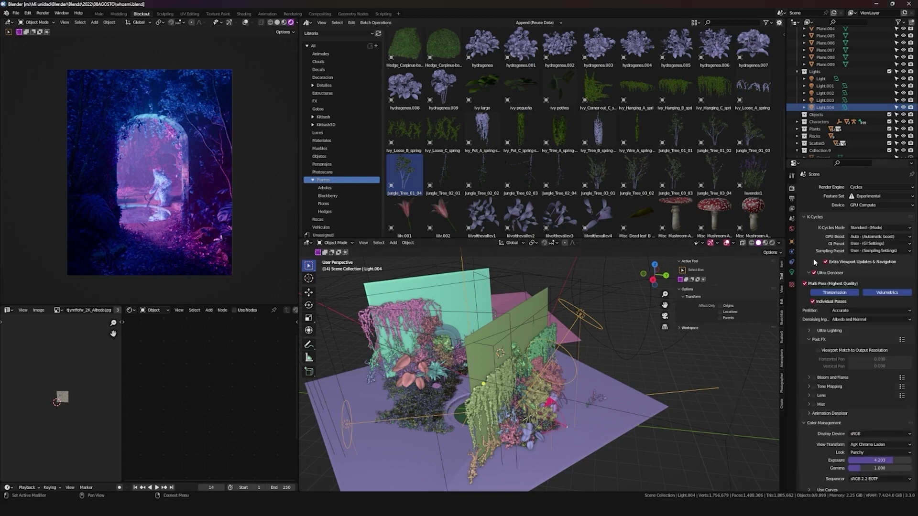
{"action": "scroll", "coordinate": [818, 262], "scroll_direction": "down", "scroll_amount": 1}
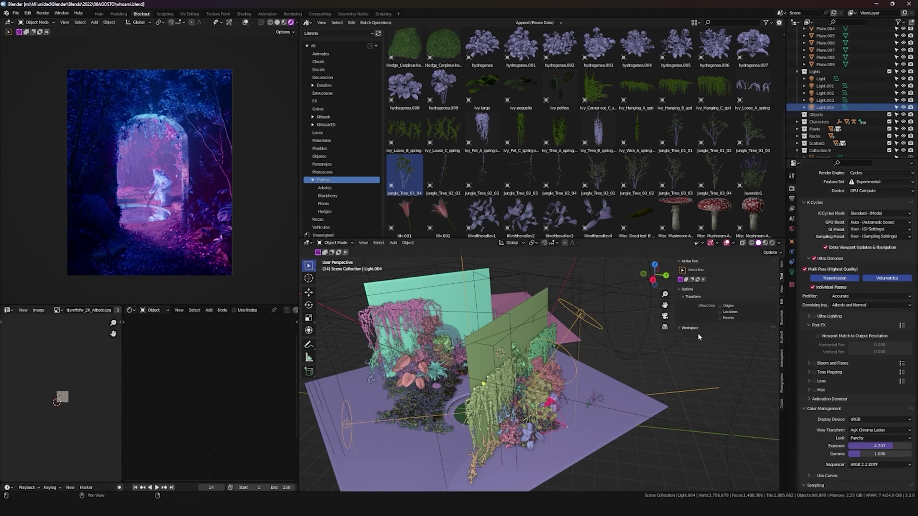
{"action": "left_click", "coordinate": [808, 259]}
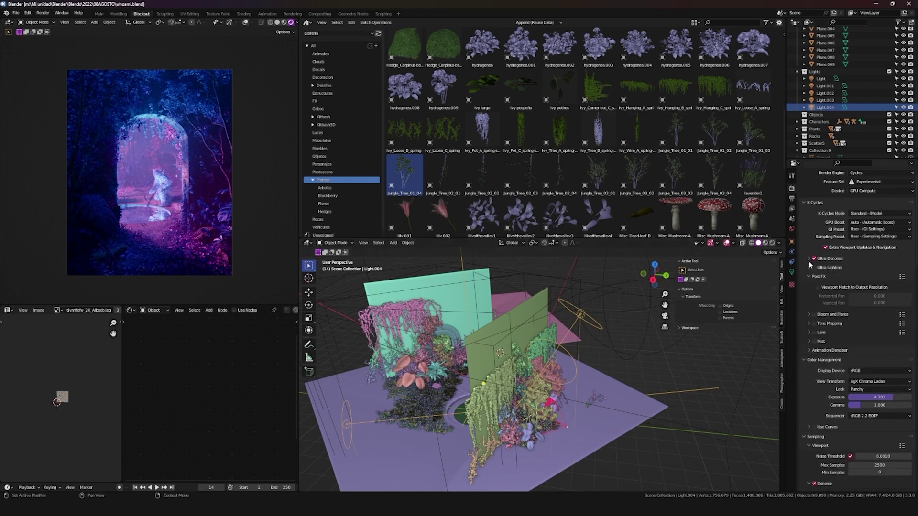
{"action": "scroll", "coordinate": [812, 296], "scroll_direction": "down", "scroll_amount": 1}
{"action": "left_click", "coordinate": [810, 253]}
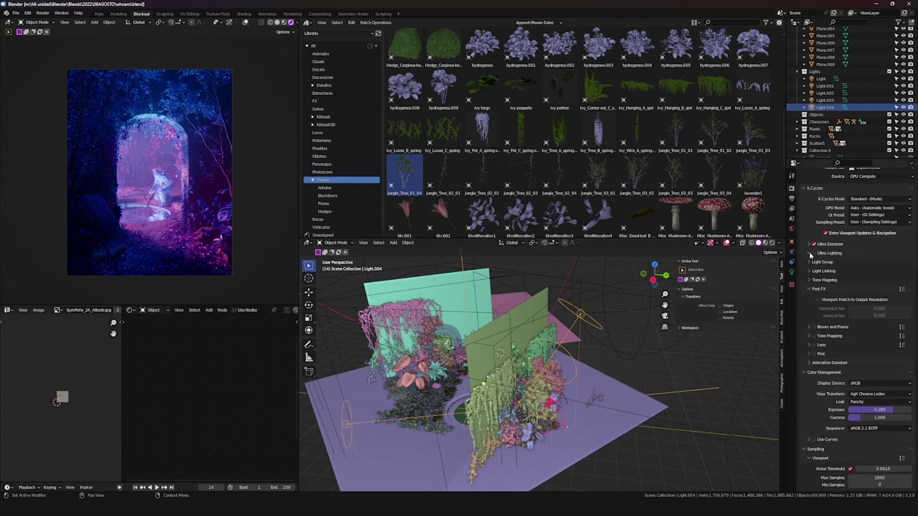
{"action": "left_click", "coordinate": [810, 262]}
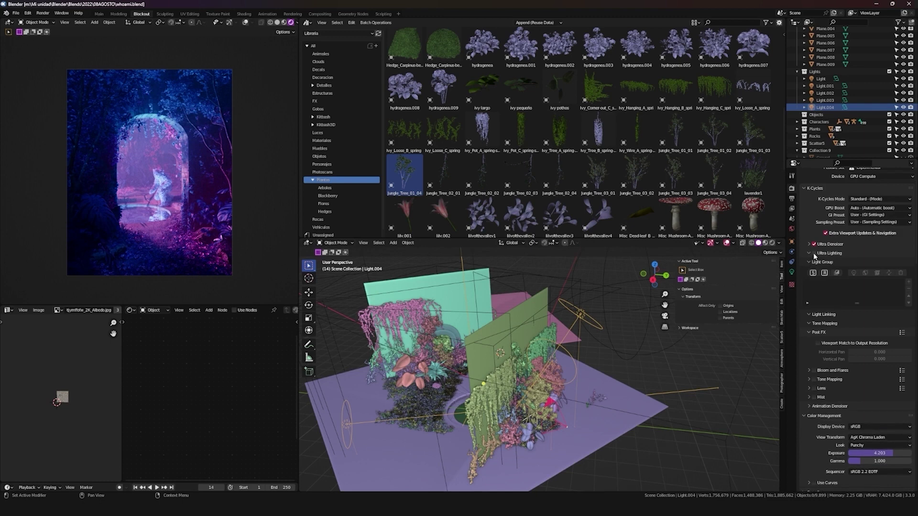
{"action": "left_click", "coordinate": [814, 254]}
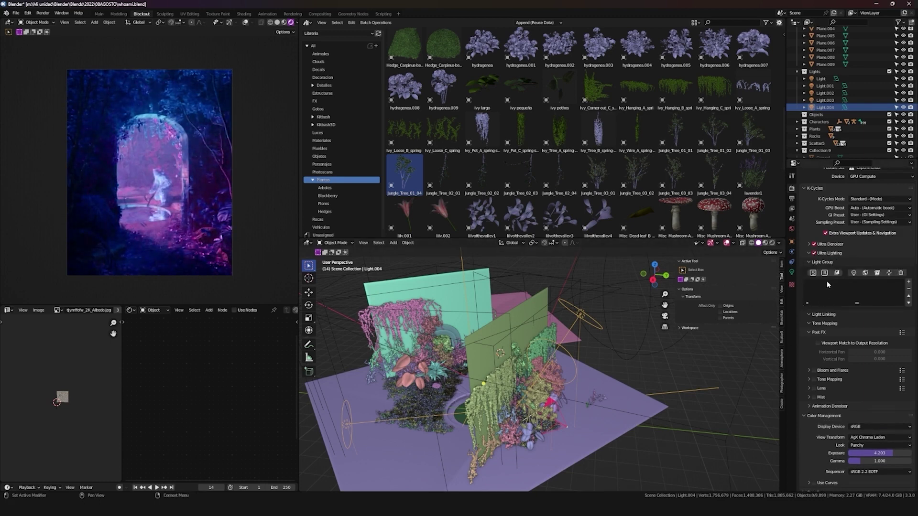
Create a separate light group for each of the five lights, plus a remainder group for all other lights
{"action": "middle_click_drag", "start_coordinate": [586, 300], "coordinate": [615, 308], "text": "shift"}
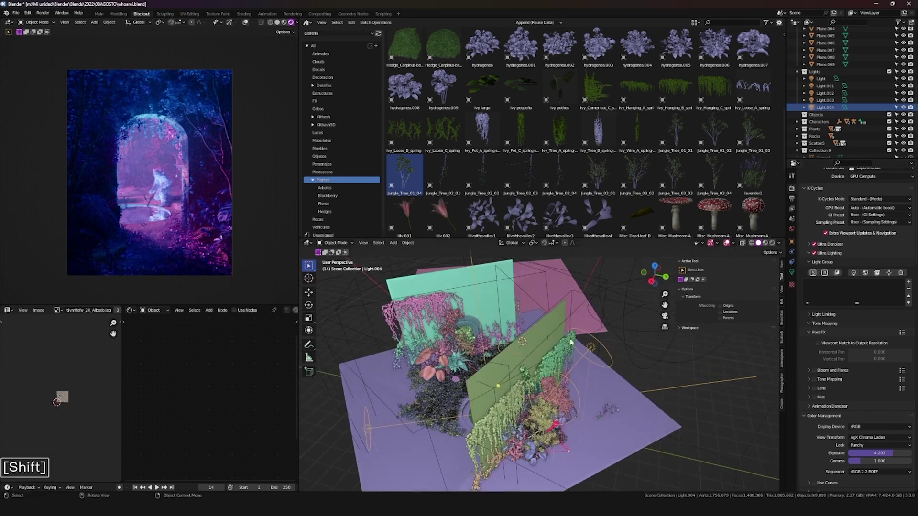
{"action": "middle_click_drag", "start_coordinate": [767, 339], "coordinate": [789, 328], "text": "shift"}
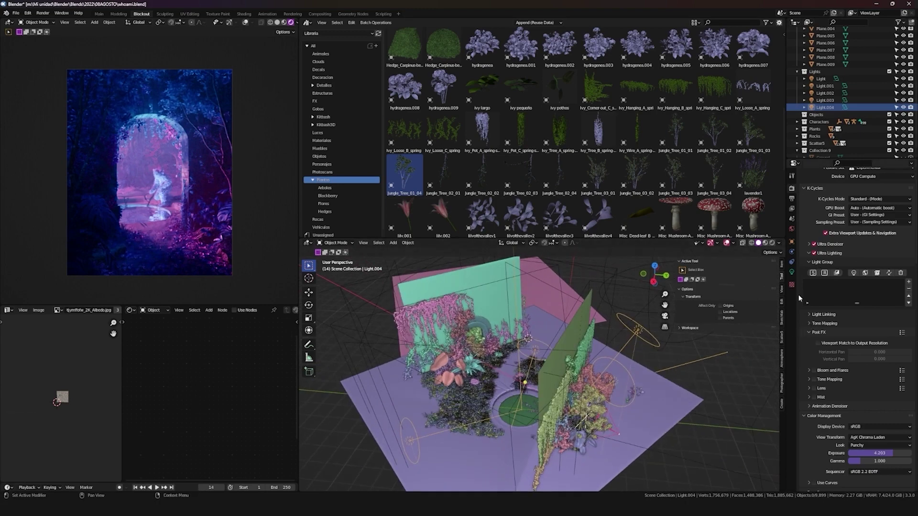
{"action": "left_click", "coordinate": [821, 78]}
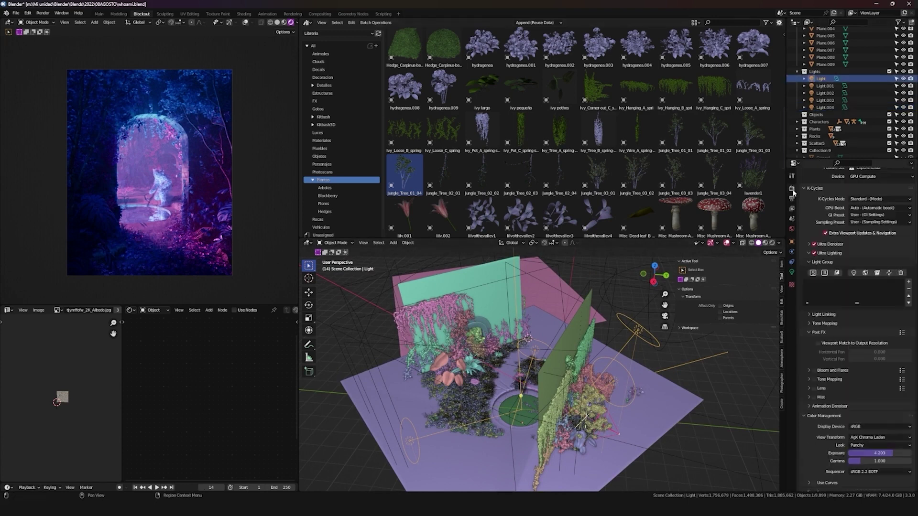
{"action": "left_click", "coordinate": [853, 272]}
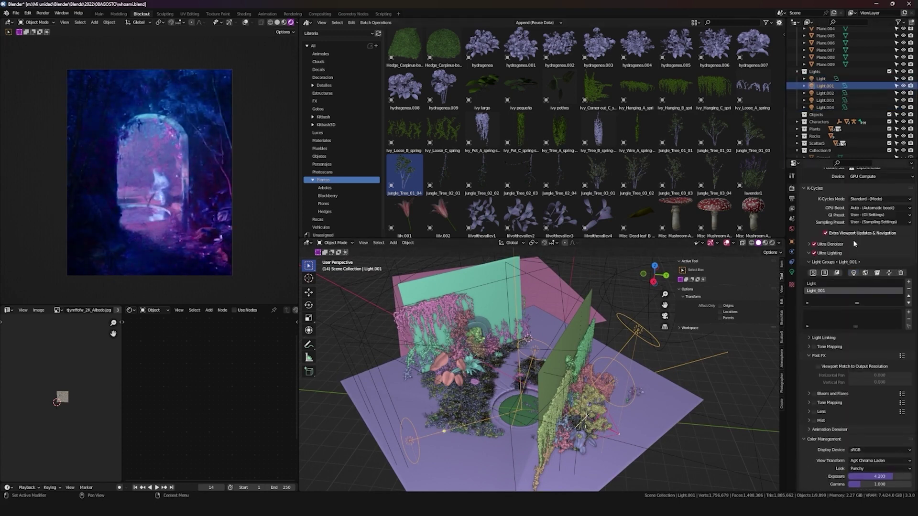
{"action": "left_click", "coordinate": [853, 274]}
{"action": "left_click", "coordinate": [824, 101]}
{"action": "left_click", "coordinate": [853, 274]}
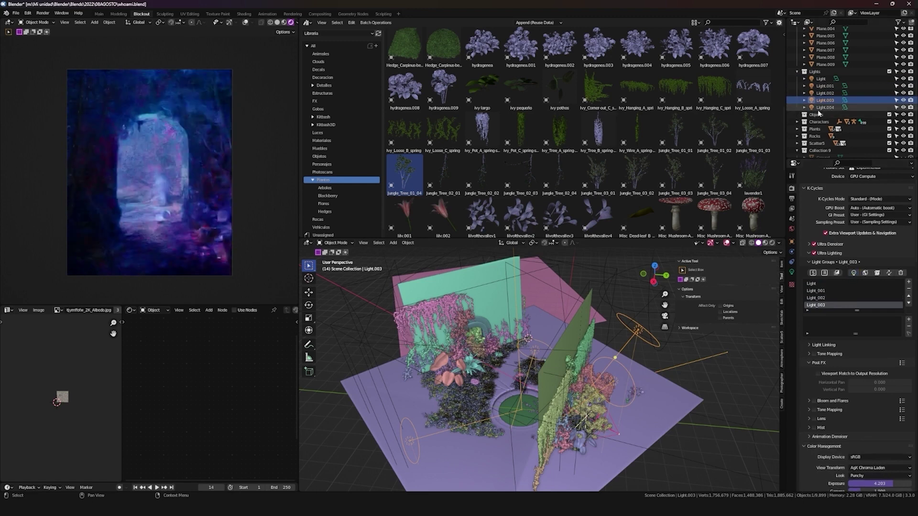
{"action": "left_click", "coordinate": [824, 108]}
{"action": "left_click", "coordinate": [854, 273]}
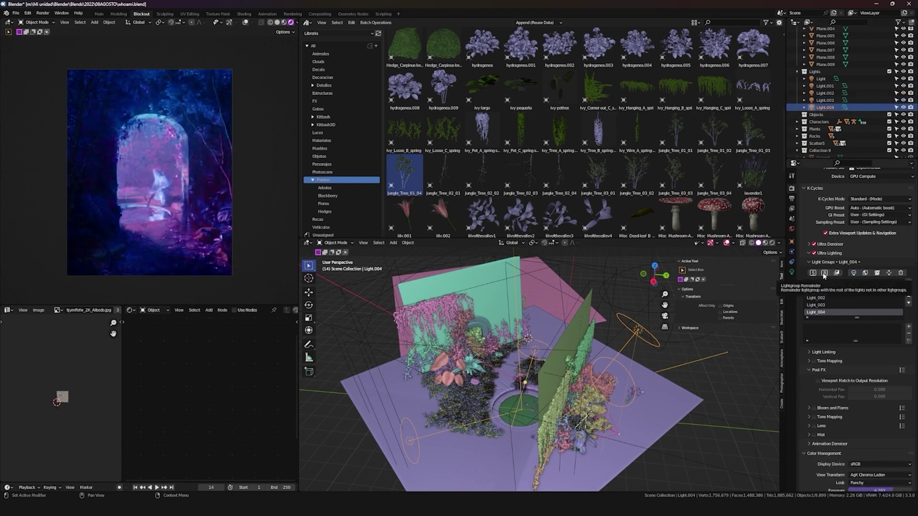
{"action": "left_click", "coordinate": [824, 274]}
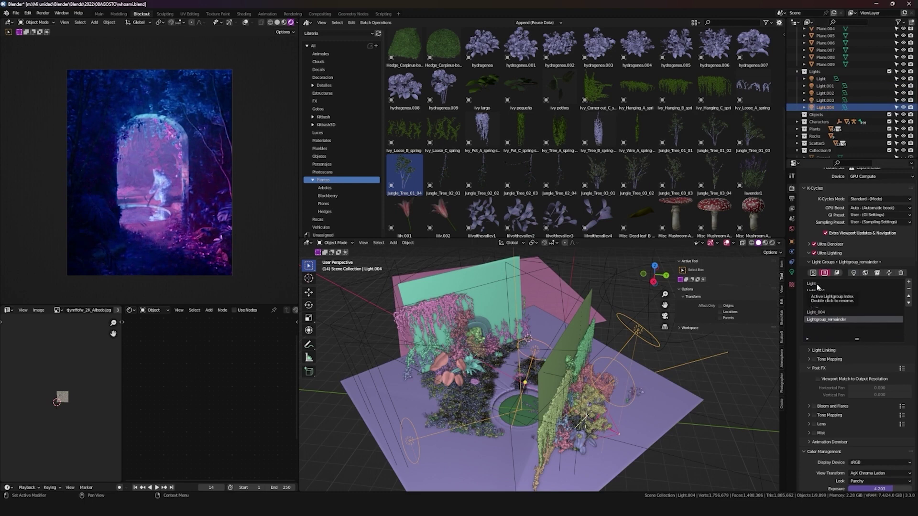
Set the viewport max samples to 500 and show the overlays in the camera view
{"action": "key", "text": "shift+alt+z"}
{"action": "key", "text": "shift+alt+z"}
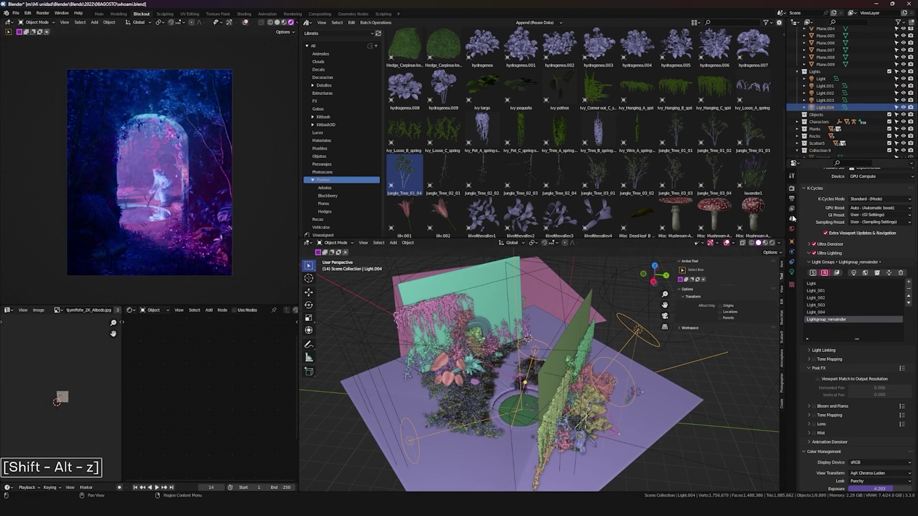
{"action": "scroll", "coordinate": [850, 334], "scroll_direction": "down", "scroll_amount": 8}
{"action": "key", "text": "Return"}
{"action": "type", "text": "500"}
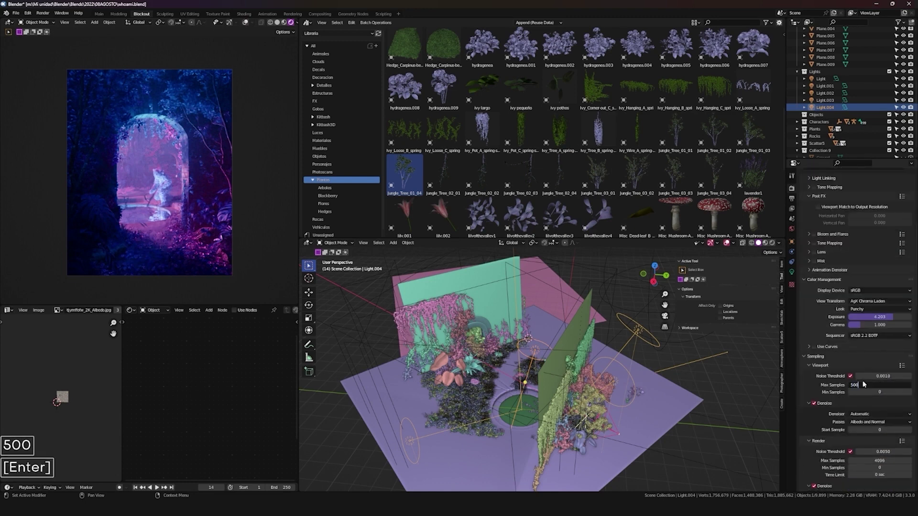
{"action": "key", "text": "shift+alt+z"}
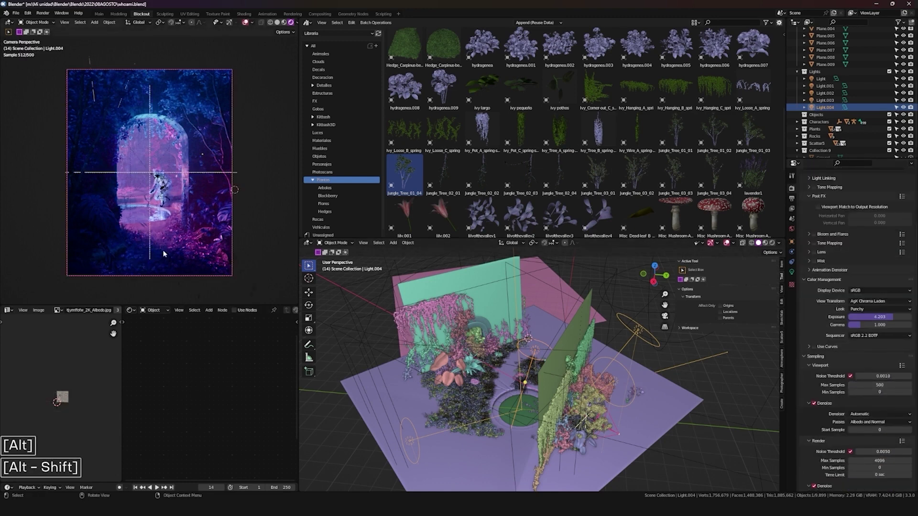
Disable Extra Viewport Updates & Navigation and hide the overlays in the enlarged camera view
{"action": "scroll", "coordinate": [163, 253], "scroll_direction": "up", "scroll_amount": 3}
{"action": "middle_click_drag", "start_coordinate": [179, 252], "coordinate": [203, 253], "text": "shift"}
{"action": "scroll", "coordinate": [842, 279], "scroll_direction": "up", "scroll_amount": 2}
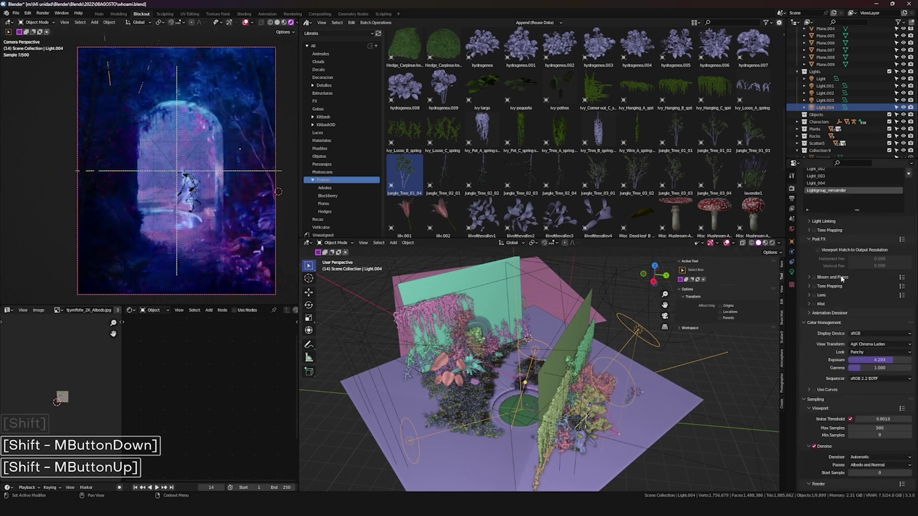
{"action": "scroll", "coordinate": [842, 279], "scroll_direction": "up", "scroll_amount": 7}
{"action": "left_click", "coordinate": [842, 263]}
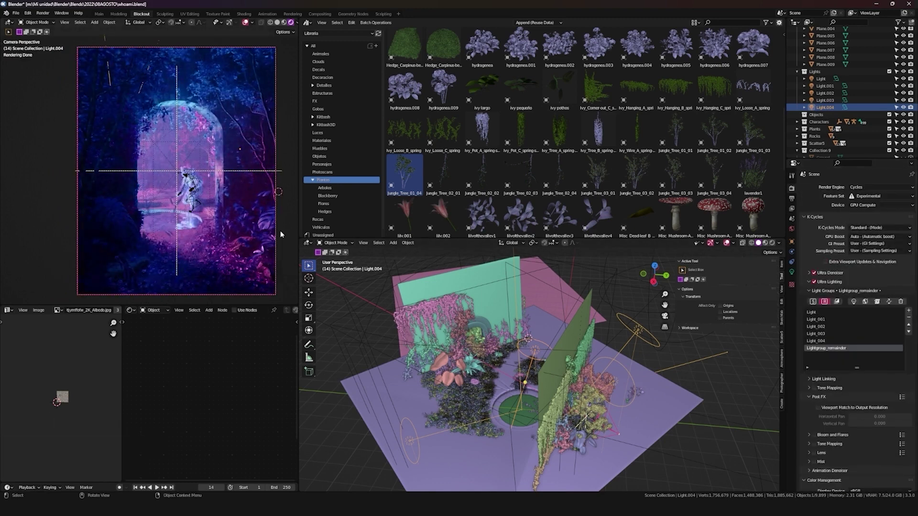
{"action": "key", "text": "alt+shift+z"}
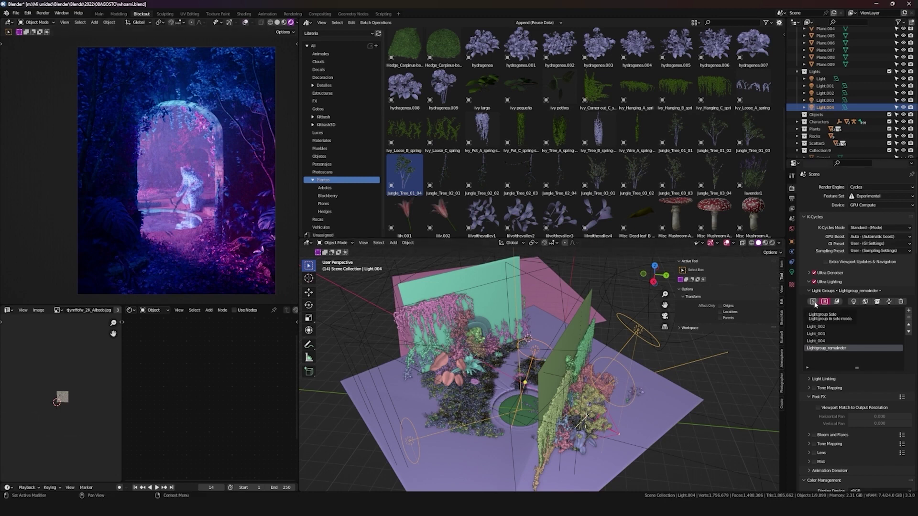
Preview the light groups individually in solo mode, from Light to Light_004, and switch solo off again
{"action": "left_click", "coordinate": [813, 301]}
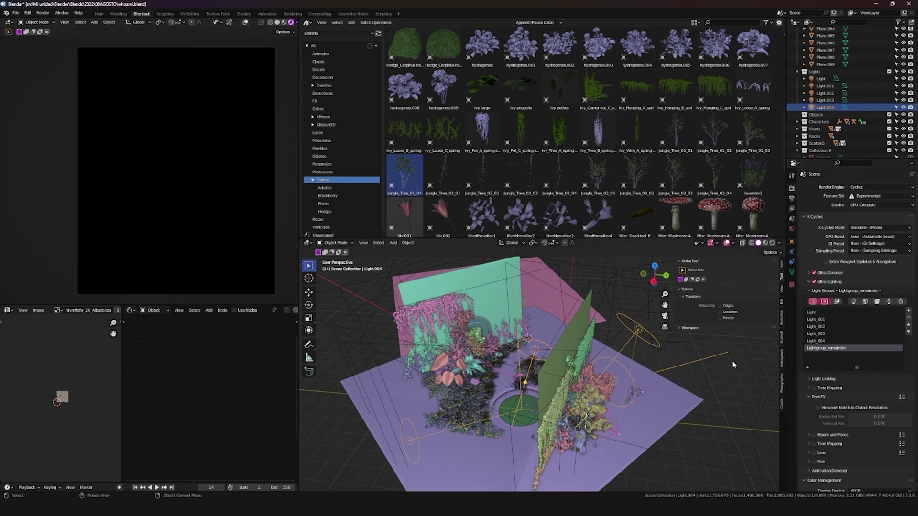
{"action": "left_click", "coordinate": [812, 312]}
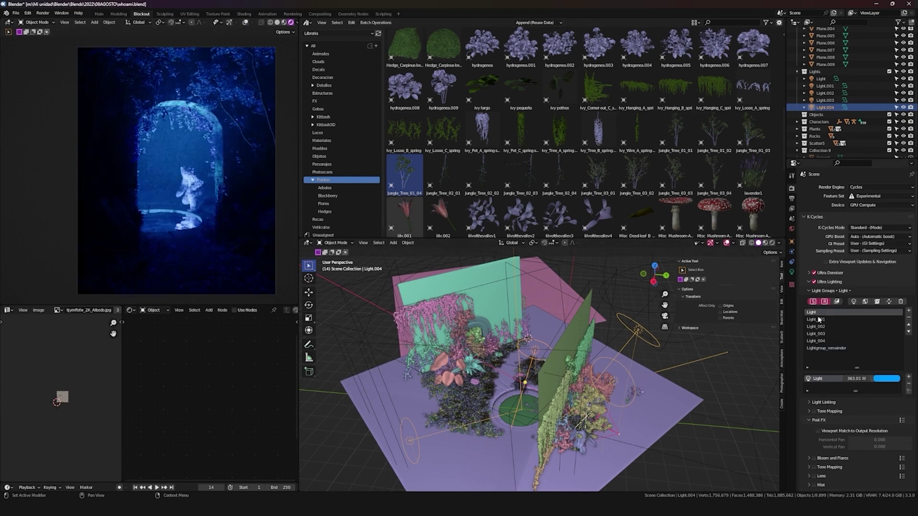
{"action": "left_click", "coordinate": [819, 319]}
{"action": "left_click", "coordinate": [821, 327]}
{"action": "left_click", "coordinate": [821, 334]}
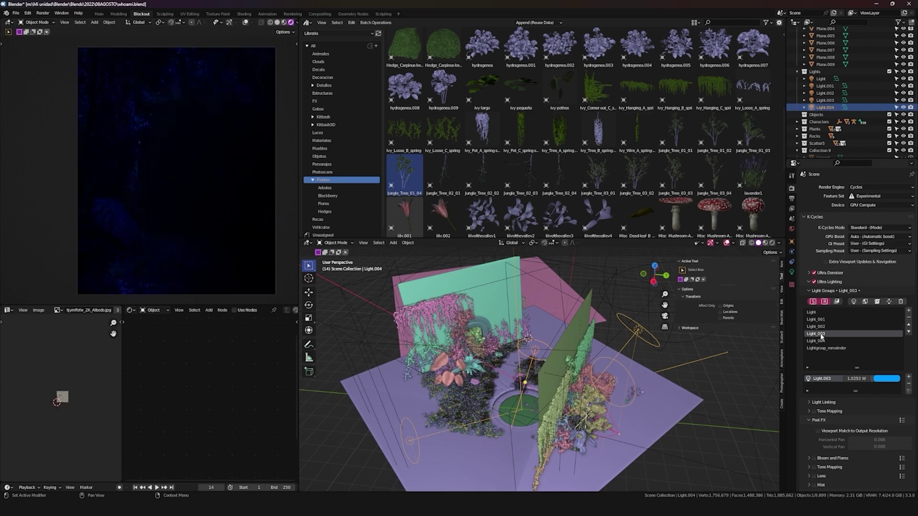
{"action": "left_click", "coordinate": [821, 341]}
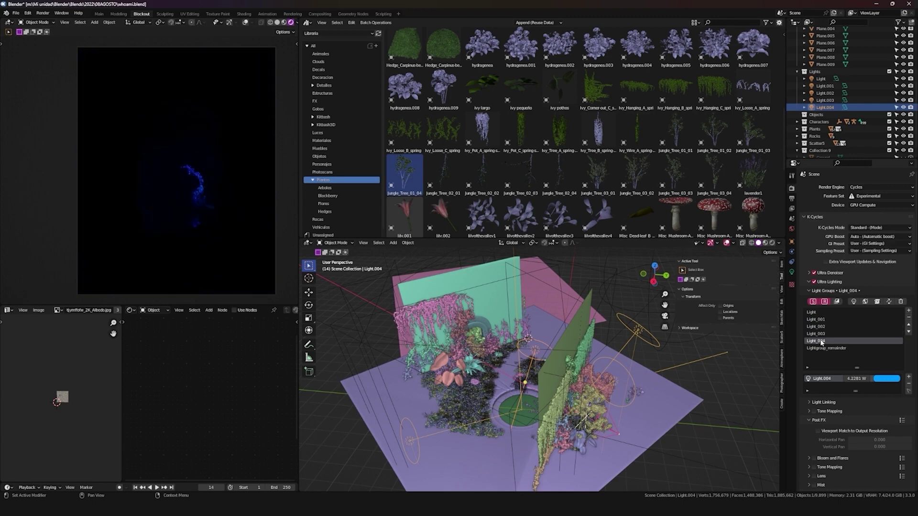
{"action": "left_click", "coordinate": [819, 313]}
{"action": "left_click", "coordinate": [814, 302]}
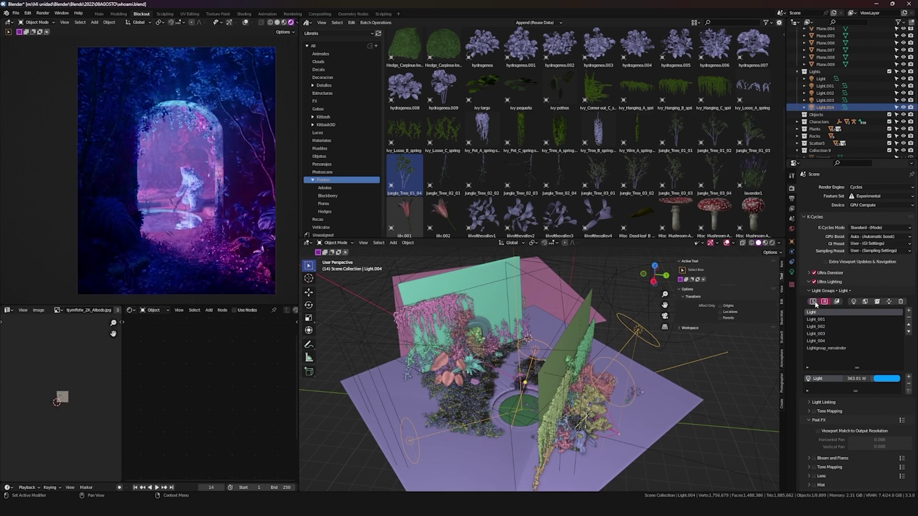
Enable tone mapping on the light groups and lower the tone mapping power of the Light group
{"action": "left_click", "coordinate": [811, 412]}
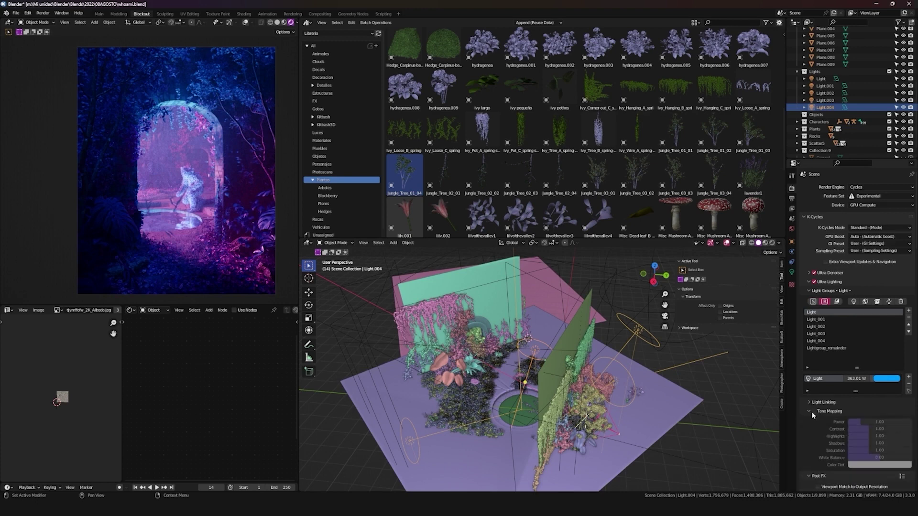
{"action": "scroll", "coordinate": [828, 410], "scroll_direction": "down", "scroll_amount": 1}
{"action": "left_click", "coordinate": [819, 311]}
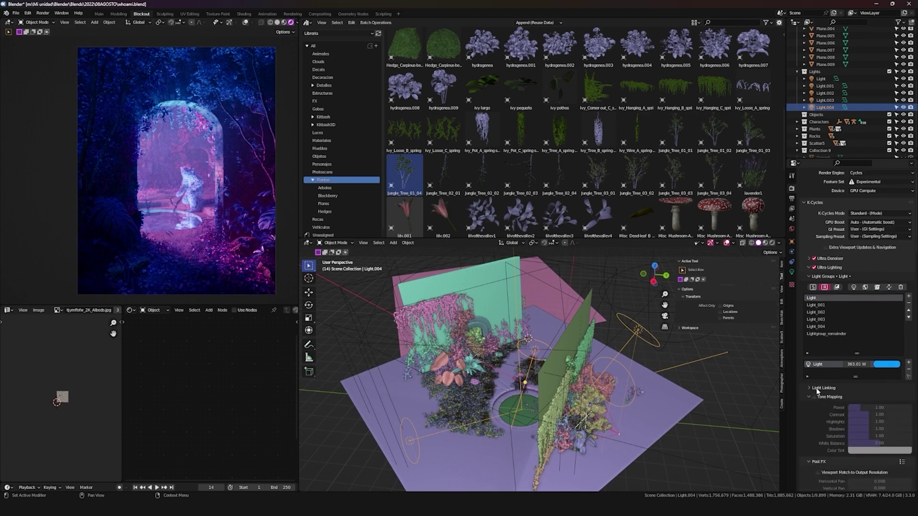
{"action": "left_click", "coordinate": [819, 318]}
{"action": "left_click", "coordinate": [819, 326]}
{"action": "left_click", "coordinate": [818, 298]}
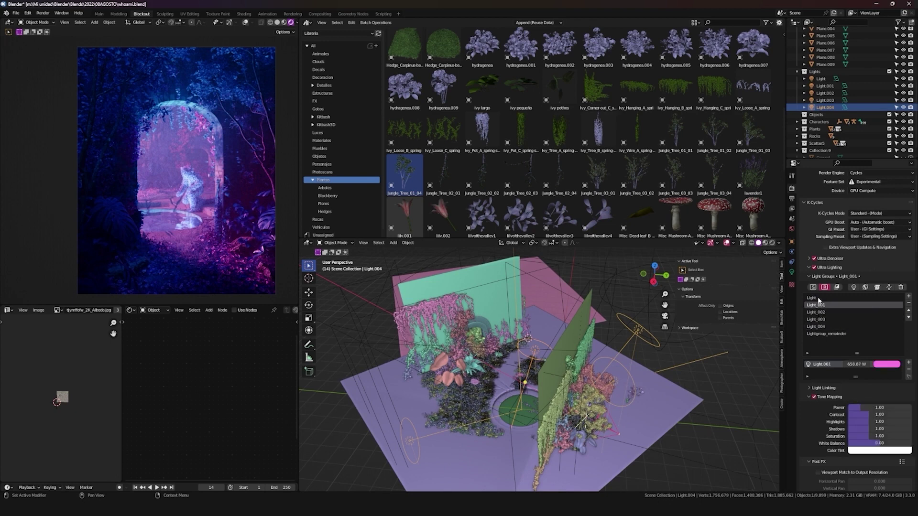
{"action": "left_click_drag", "start_coordinate": [880, 407], "coordinate": [852, 408]}
Set the Light_001 group's tone mapping power to 0.94 and saturation to 1.30, and try different shadows, highlights and contrast
{"action": "left_click", "coordinate": [832, 305]}
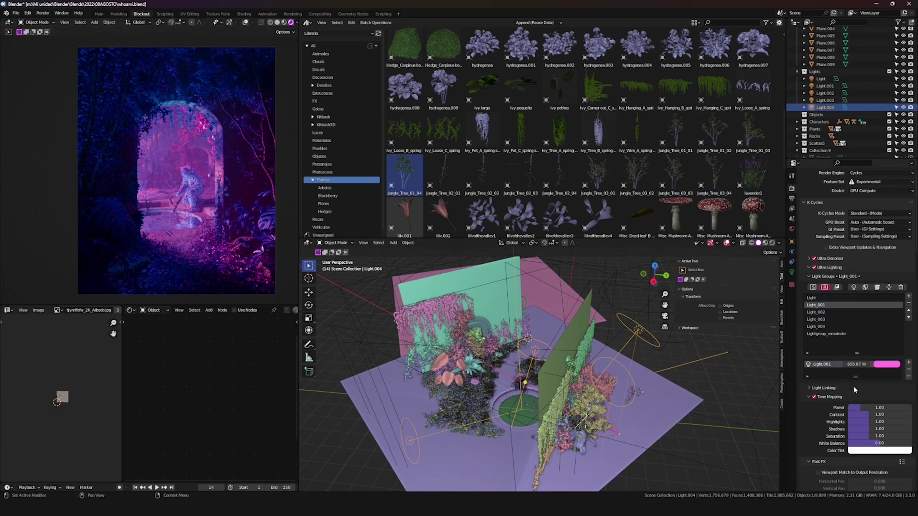
{"action": "left_click_drag", "start_coordinate": [854, 407], "coordinate": [870, 408]}
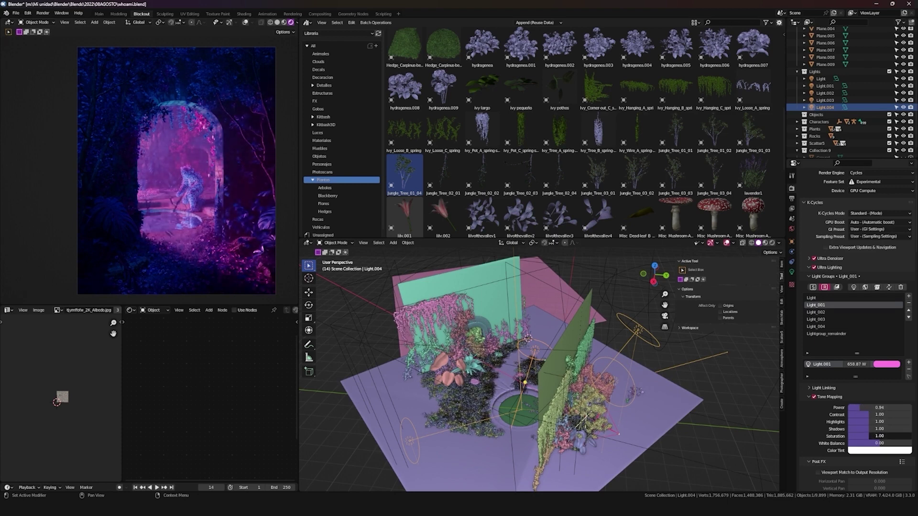
{"action": "mouse_move", "coordinate": [874, 436]}
{"action": "left_mouse_down"}
{"action": "mouse_move", "coordinate": [860, 436]}
{"action": "mouse_move", "coordinate": [884, 436]}
{"action": "mouse_move", "coordinate": [871, 429]}
{"action": "left_mouse_up"}
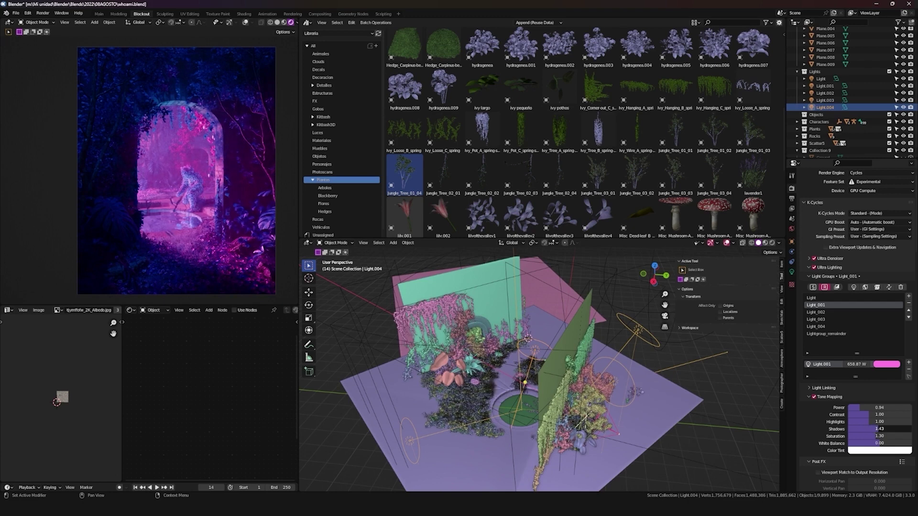
{"action": "mouse_move", "coordinate": [868, 428]}
{"action": "left_mouse_down"}
{"action": "mouse_move", "coordinate": [856, 422]}
{"action": "mouse_move", "coordinate": [895, 422]}
{"action": "mouse_move", "coordinate": [868, 422]}
{"action": "left_mouse_up"}
{"action": "left_click_drag", "start_coordinate": [869, 415], "coordinate": [887, 445]}
Try power 1.14 in the Light_002 group's tone mapping and adjust its shadows to about 1.10
{"action": "left_click", "coordinate": [822, 312]}
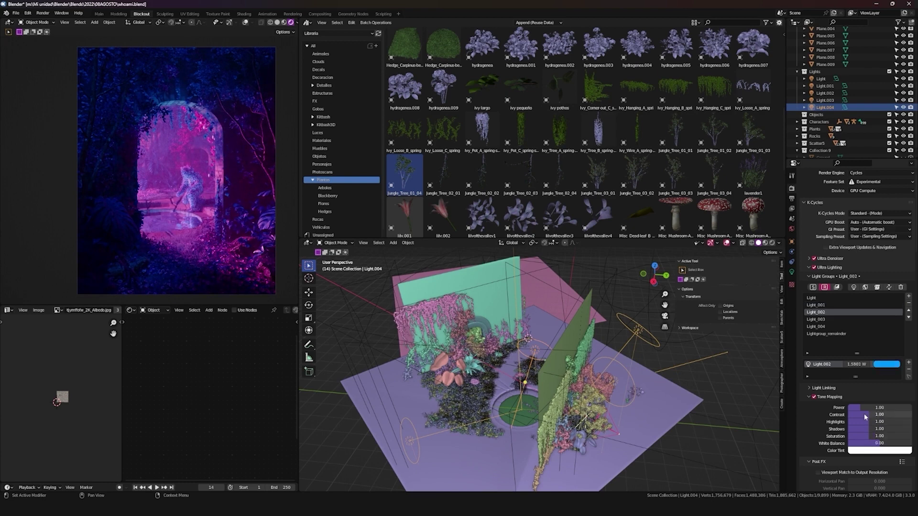
{"action": "left_click_drag", "start_coordinate": [878, 407], "coordinate": [882, 407]}
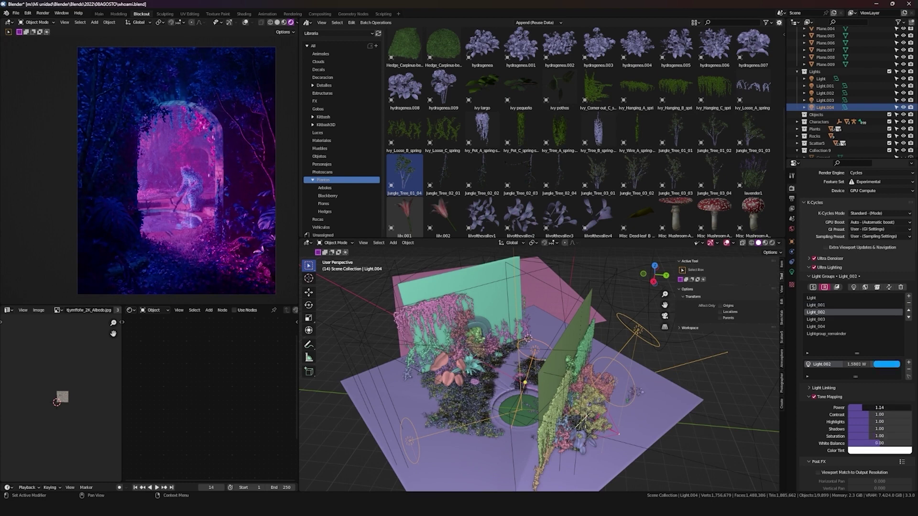
{"action": "left_click_drag", "start_coordinate": [882, 408], "coordinate": [877, 429]}
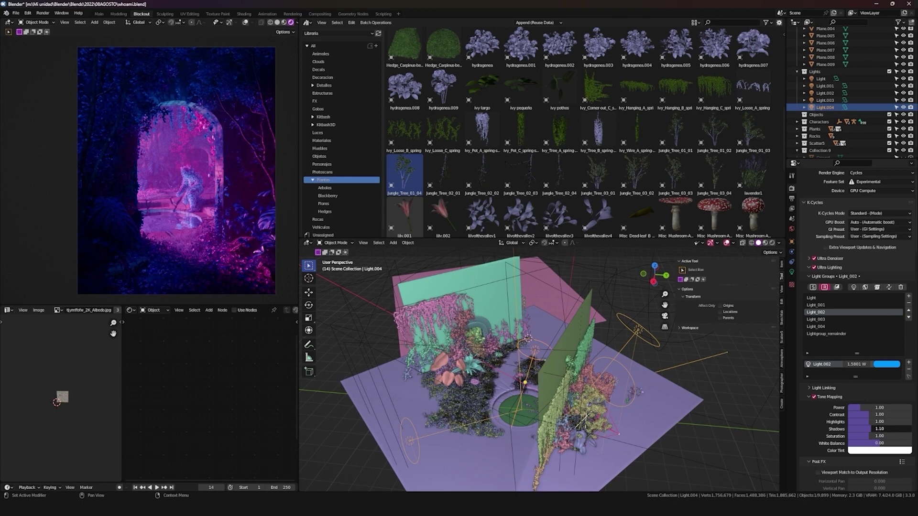
{"action": "left_click_drag", "start_coordinate": [868, 429], "coordinate": [875, 429]}
Set the Light_003 group's shadows to 1.02 and saturation to about 1.33, and fine-tune the Light_004 group's tone mapping
{"action": "left_click", "coordinate": [824, 320]}
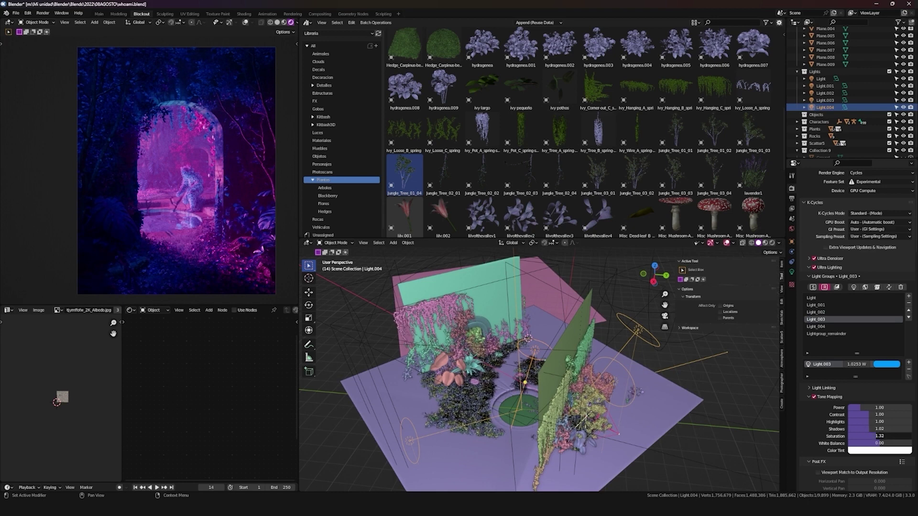
{"action": "left_click", "coordinate": [831, 327]}
{"action": "left_click_drag", "start_coordinate": [871, 429], "coordinate": [868, 436]}
{"action": "left_click_drag", "start_coordinate": [879, 443], "coordinate": [878, 444]}
{"action": "left_click_drag", "start_coordinate": [879, 408], "coordinate": [873, 407]}
{"action": "left_click", "coordinate": [826, 320]}
{"action": "left_click", "coordinate": [822, 298]}
{"action": "left_click", "coordinate": [827, 305]}
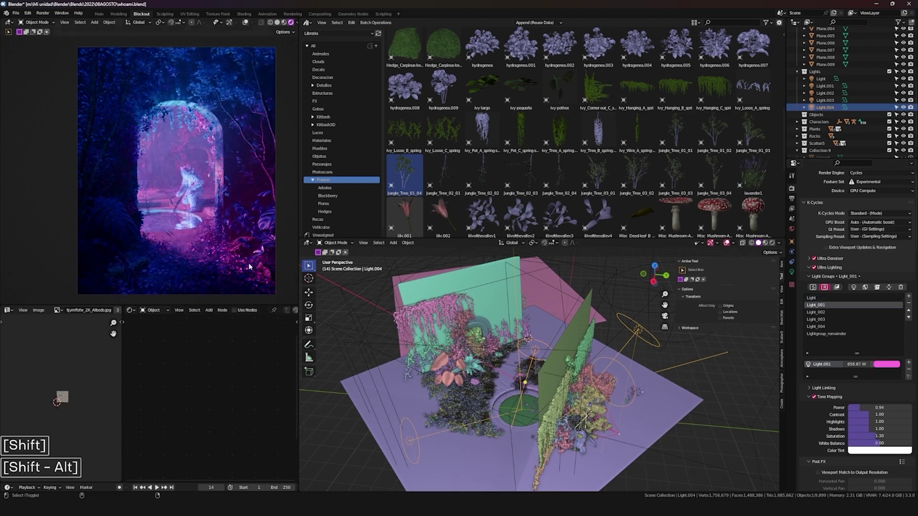
Raise the Light_001 group's tone mapping power to 1.06 and saturation to 1.37, and give it a pale blue color tint
{"action": "key", "text": "shift+alt+z"}
{"action": "key", "text": "shift+alt+z"}
{"action": "key", "text": "shift+alt+z"}
{"action": "key", "text": "shift+alt+z"}
{"action": "left_click_drag", "start_coordinate": [881, 436], "coordinate": [869, 420]}
{"action": "left_click", "coordinate": [875, 451]}
{"action": "left_click_drag", "start_coordinate": [874, 375], "coordinate": [875, 373]}
{"action": "left_click_drag", "start_coordinate": [874, 408], "coordinate": [879, 407]}
Turn on the wide soft spread for the Post FX bloom and try out different bloom levels
{"action": "scroll", "coordinate": [834, 357], "scroll_direction": "down", "scroll_amount": 6}
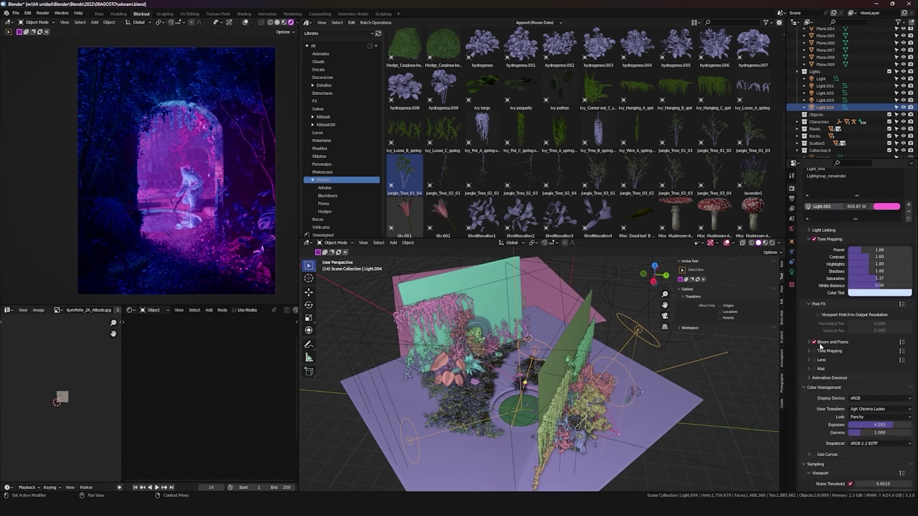
{"action": "left_click", "coordinate": [819, 344]}
{"action": "scroll", "coordinate": [834, 367], "scroll_direction": "down", "scroll_amount": 1}
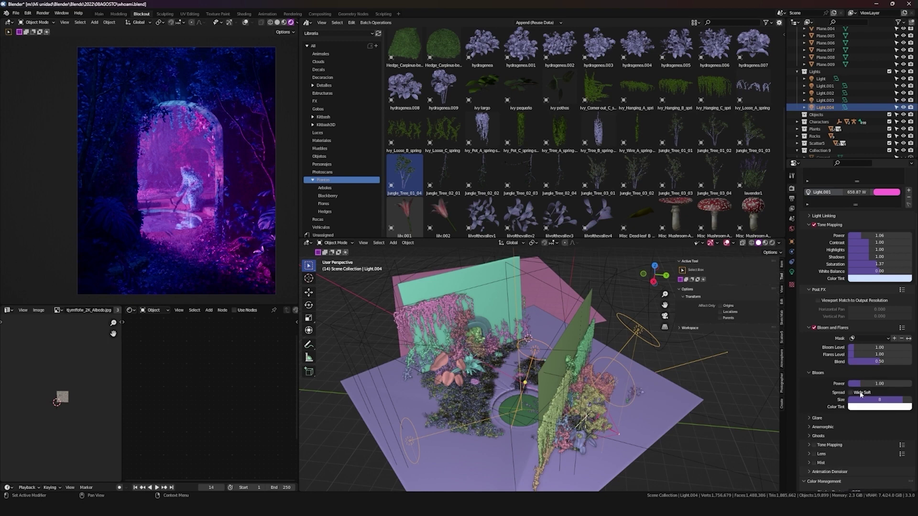
{"action": "left_click", "coordinate": [851, 392]}
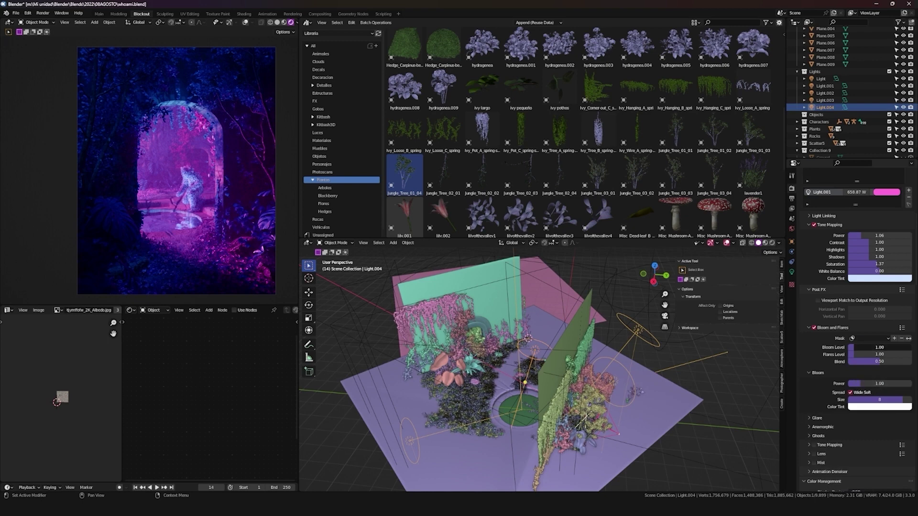
{"action": "left_click_drag", "start_coordinate": [879, 348], "coordinate": [876, 348]}
Set the Light group's tone mapping power to 1.47
{"action": "scroll", "coordinate": [803, 300], "scroll_direction": "up", "scroll_amount": 6}
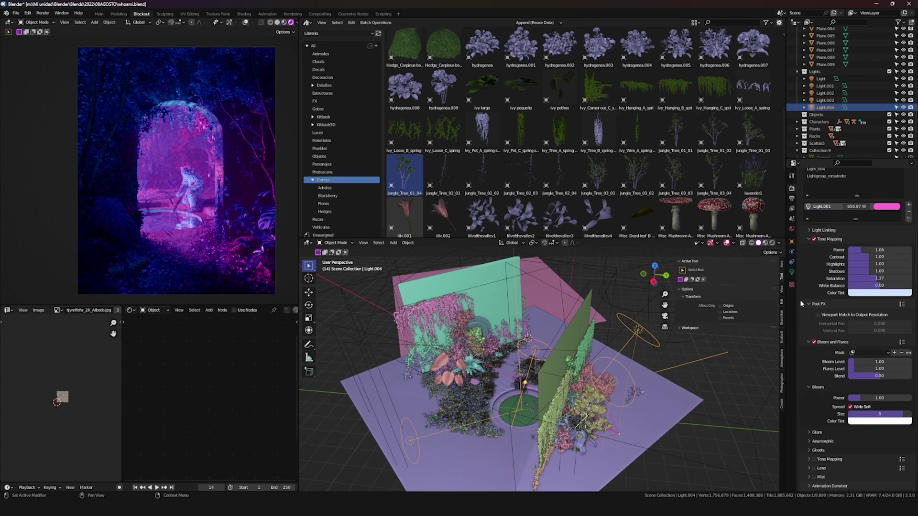
{"action": "left_click", "coordinate": [820, 212]}
{"action": "left_click_drag", "start_coordinate": [858, 321], "coordinate": [896, 321]}
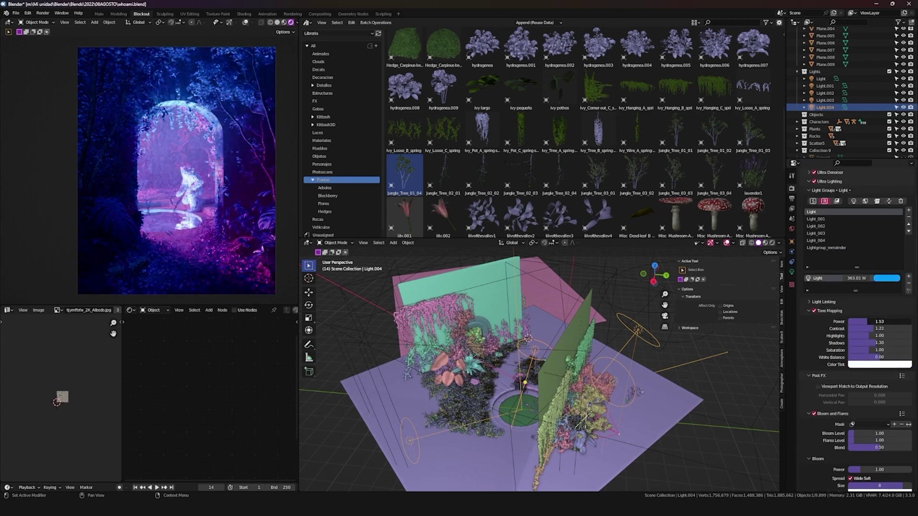
Set the bloom level to 0.28 and the bloom power to 4.53
{"action": "scroll", "coordinate": [860, 334], "scroll_direction": "down", "scroll_amount": 3}
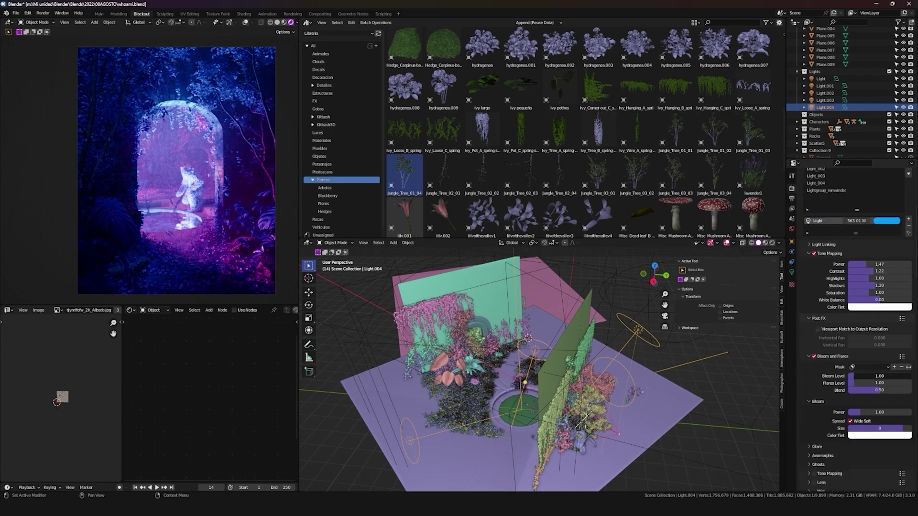
{"action": "left_click_drag", "start_coordinate": [862, 376], "coordinate": [855, 375]}
{"action": "left_click_drag", "start_coordinate": [865, 412], "coordinate": [891, 412]}
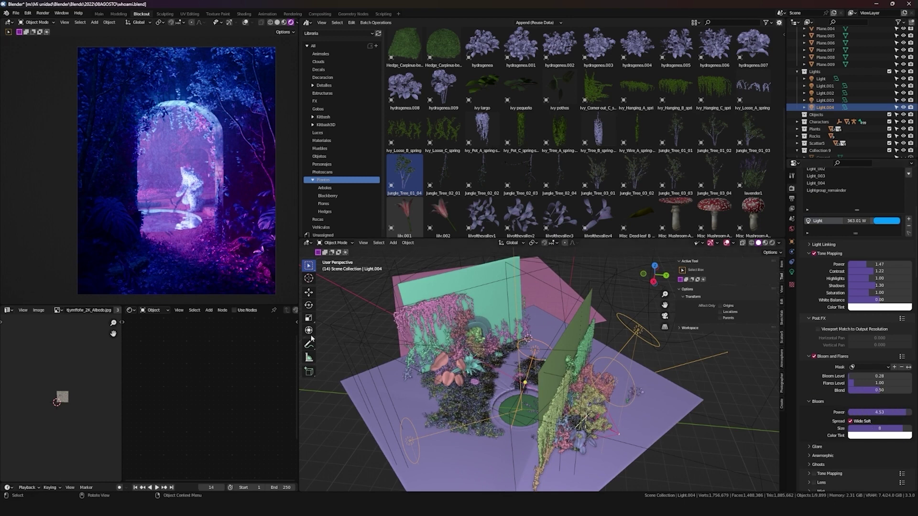
Try different exposure values in the camera's exposure settings
{"action": "key", "text": "shift+ctrl+c"}
{"action": "key", "text": "shift+ctrl+c"}
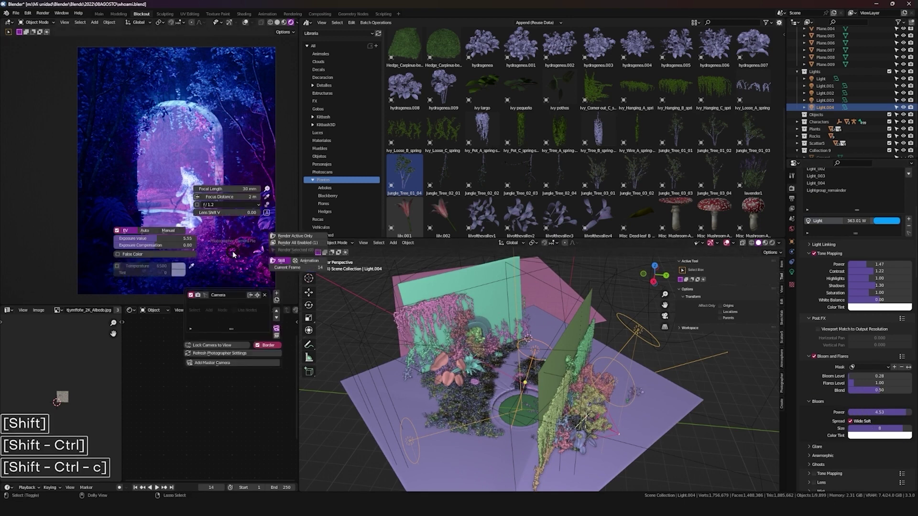
{"action": "mouse_move", "coordinate": [167, 239]}
{"action": "left_mouse_down"}
{"action": "mouse_move", "coordinate": [177, 239]}
{"action": "mouse_move", "coordinate": [143, 238]}
{"action": "mouse_move", "coordinate": [204, 238]}
{"action": "mouse_move", "coordinate": [166, 238]}
{"action": "left_mouse_up"}
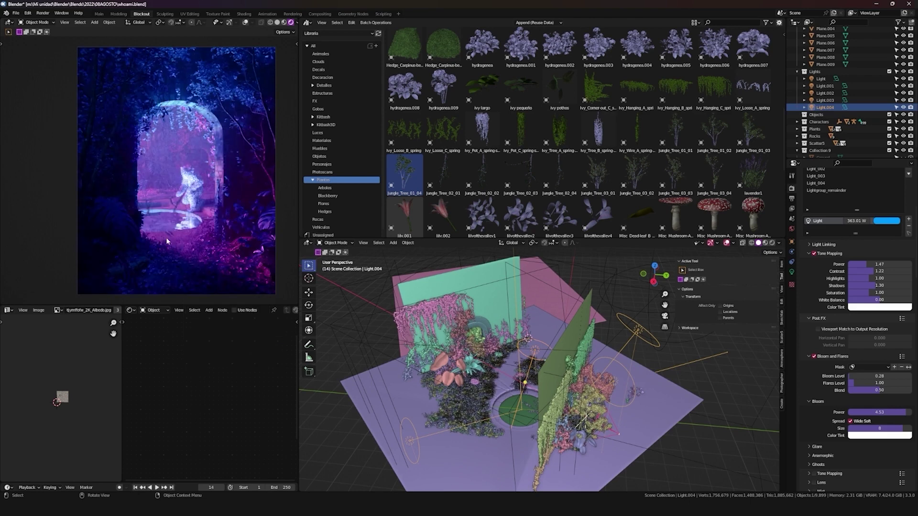
{"action": "key", "text": "shift+ctrl+c"}
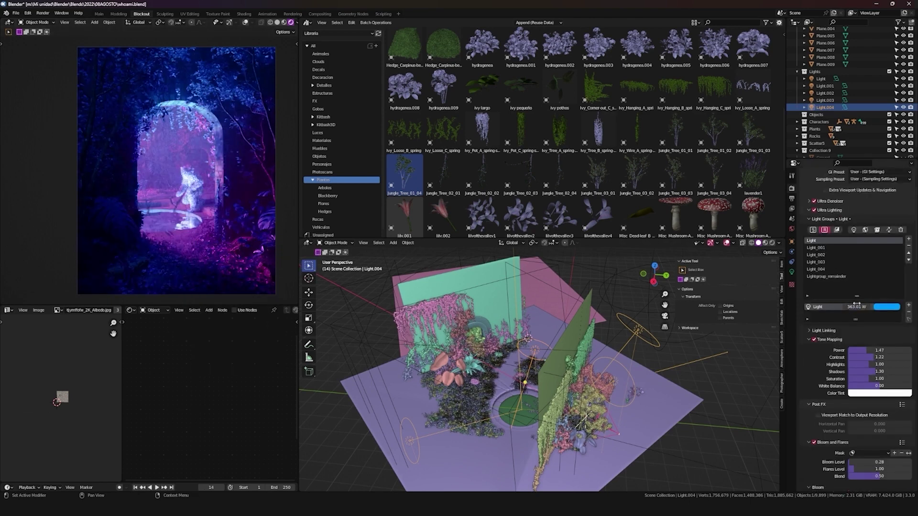
Multiply the wattage of the lamp in the Light group by 5
{"action": "type", "text": "*10"}
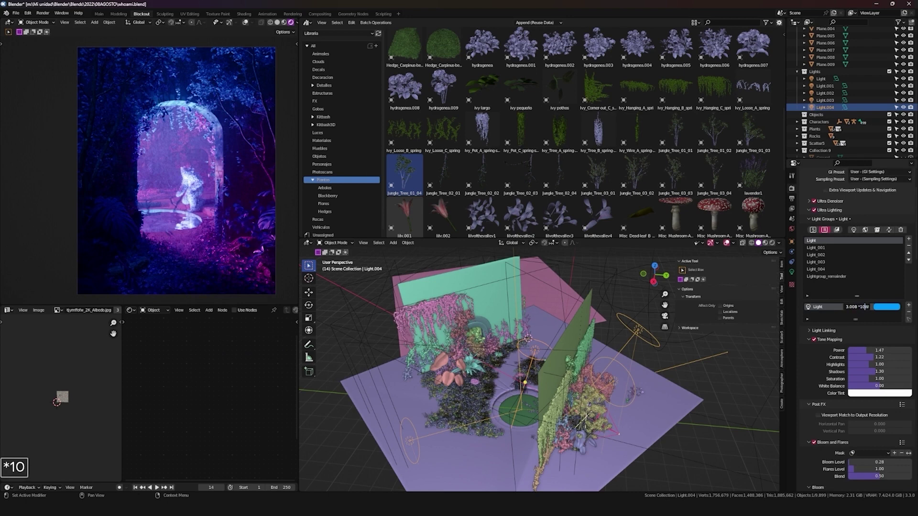
{"action": "key", "text": "BackSpace"}
{"action": "key", "text": "BackSpace"}
{"action": "key", "text": "BackSpace"}
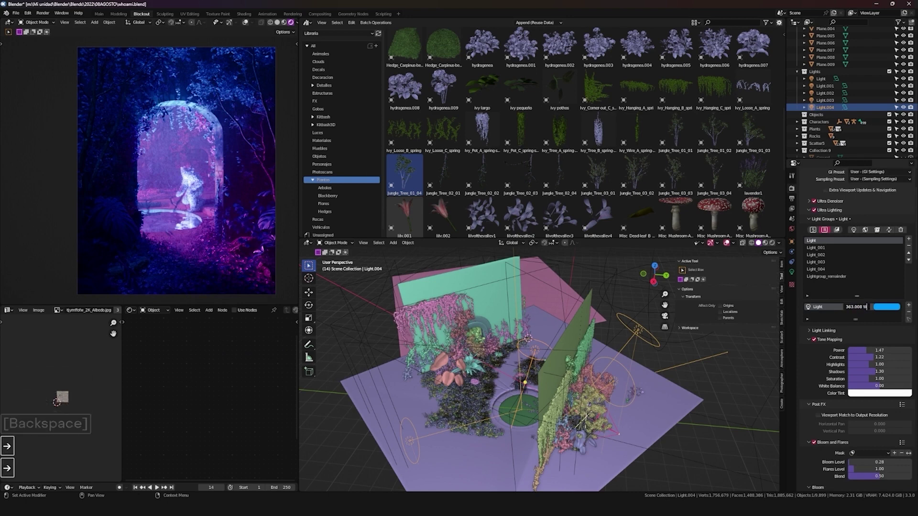
{"action": "key", "text": "Right"}
{"action": "key", "text": "Right"}
{"action": "type", "text": "*"}
{"action": "type", "text": "5"}
{"action": "key", "text": "Return"}
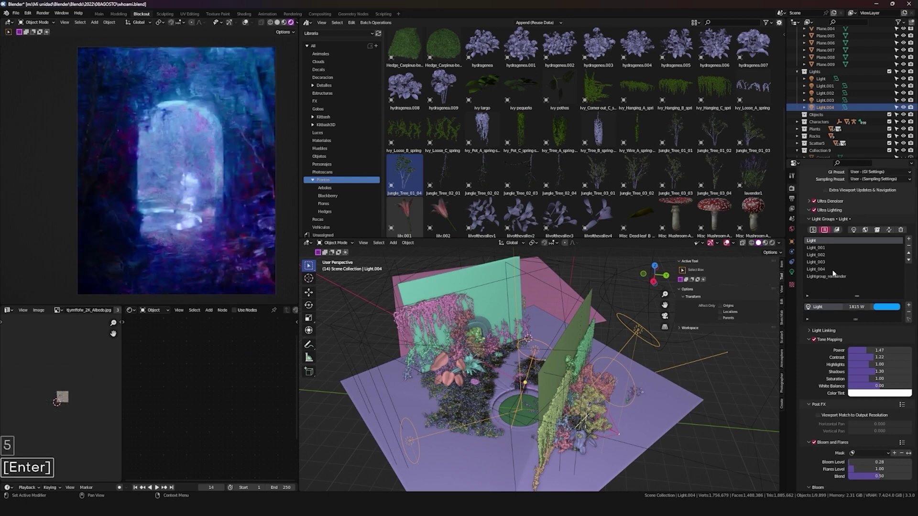
Multiply the wattage of the lamp in the Light_001 group by 5
{"action": "left_click", "coordinate": [836, 248]}
{"action": "left_click", "coordinate": [857, 307]}
{"action": "key", "text": "Right"}
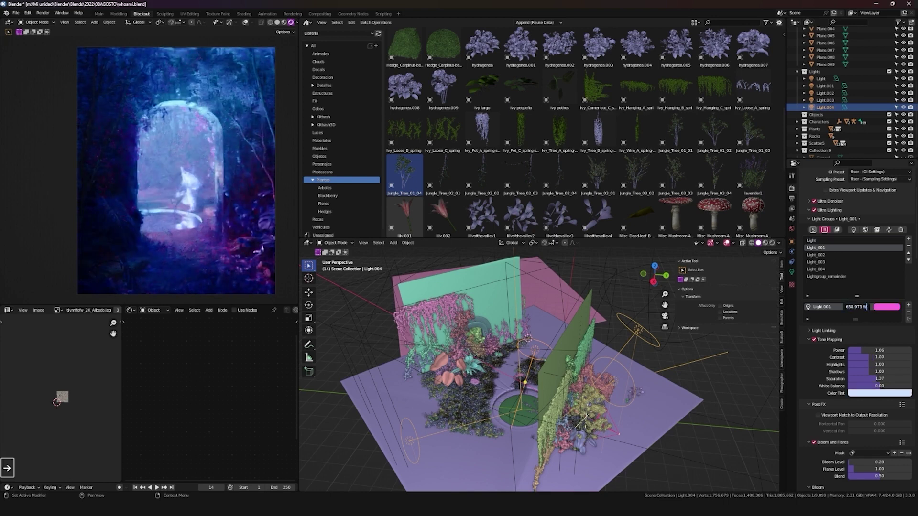
{"action": "type", "text": "*5"}
{"action": "key", "text": "Return"}
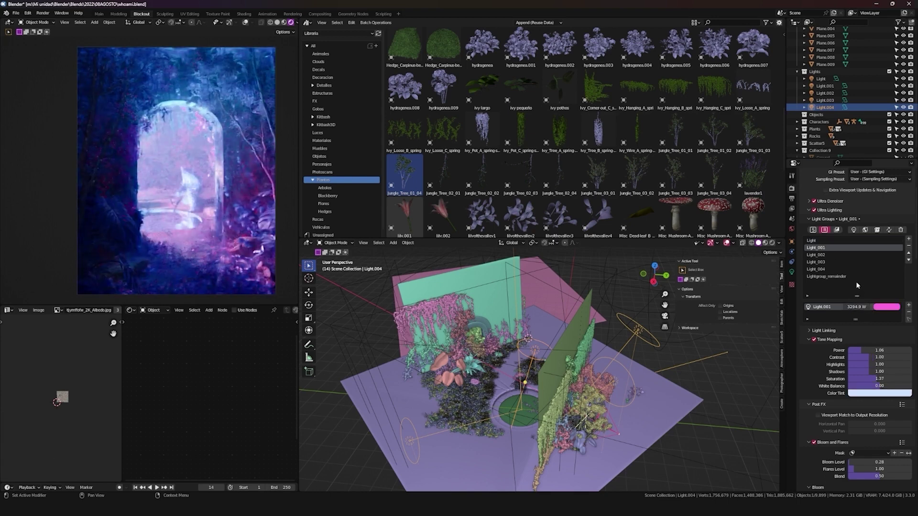
Multiply the wattage of the lamps in the Light_002, Light_003 and Light_004 groups by 5
{"action": "key", "text": "Down"}
{"action": "key", "text": "Right"}
{"action": "type", "text": "*5"}
{"action": "key", "text": "Return"}
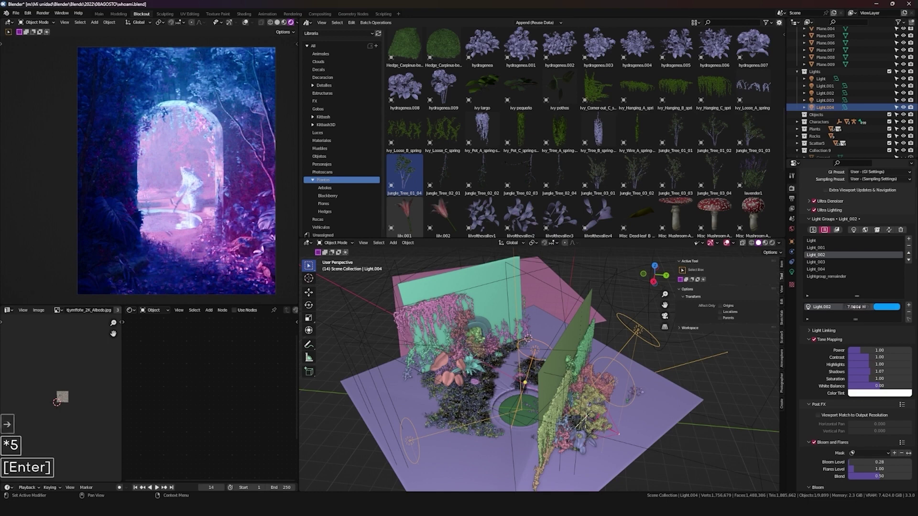
{"action": "key", "text": "Down"}
{"action": "key", "text": "Right"}
{"action": "type", "text": "*5"}
{"action": "key", "text": "Return"}
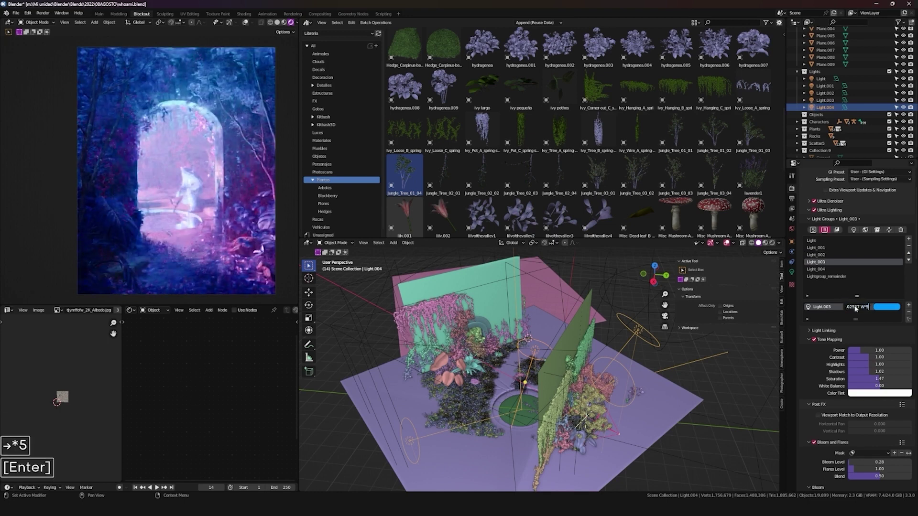
{"action": "key", "text": "Down"}
{"action": "key", "text": "Right"}
{"action": "type", "text": "*5"}
{"action": "key", "text": "Return"}
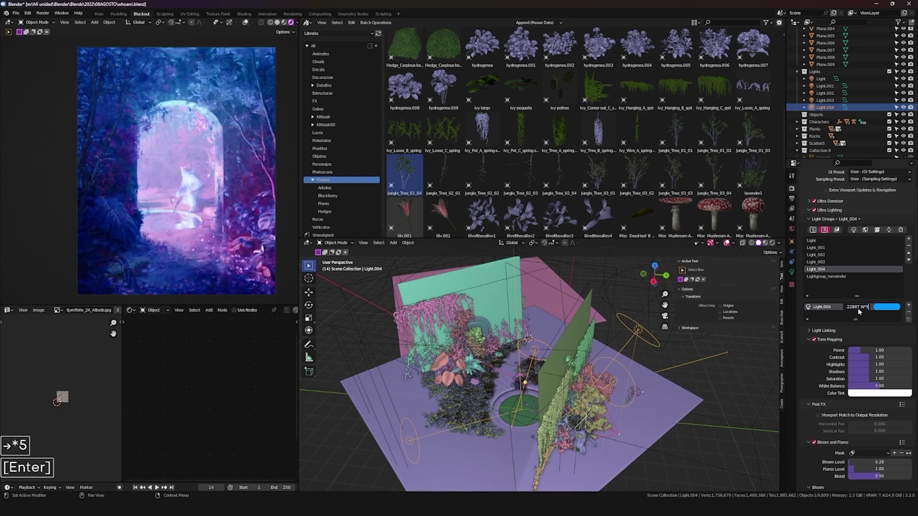
Raise the camera's exposure value to darken the render and compensate for the stronger lights
{"action": "key", "text": "ctrl+shift+c"}
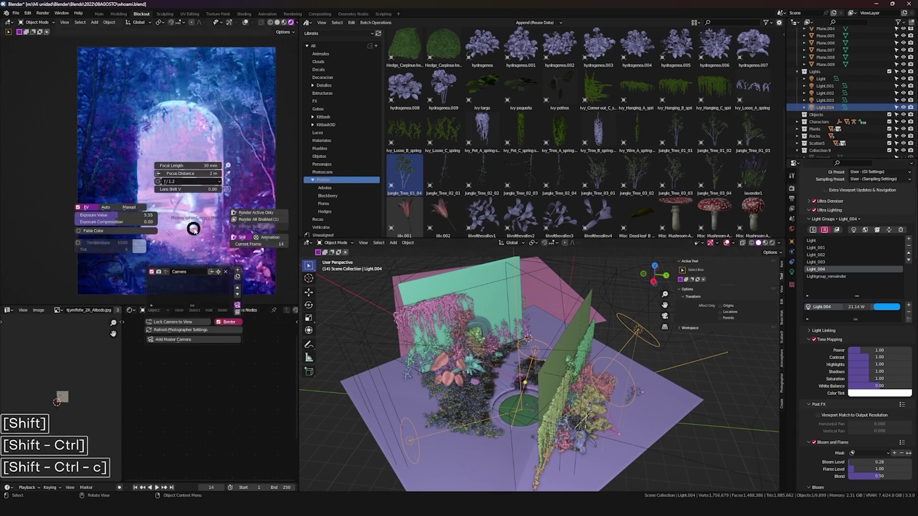
{"action": "left_click_drag", "start_coordinate": [121, 215], "coordinate": [127, 215]}
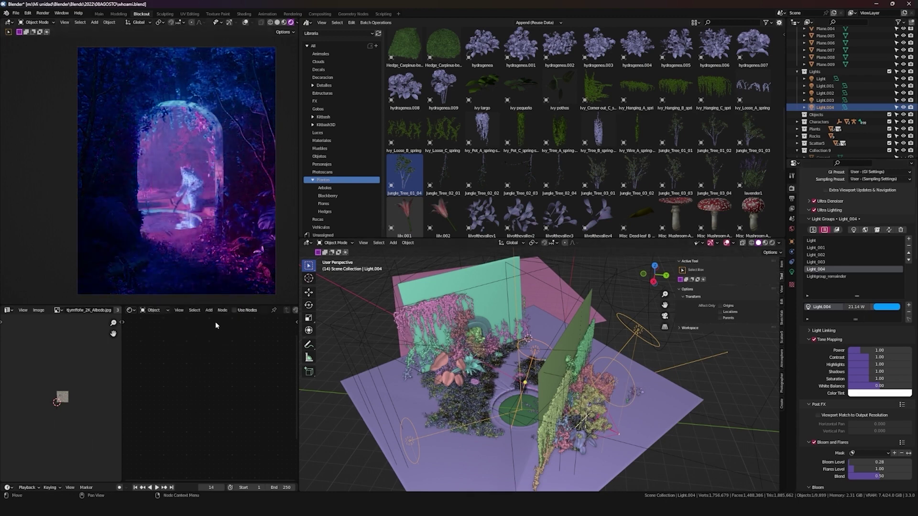
{"action": "key", "text": "shift+alt+z"}
{"action": "key", "text": "ctrl+shift+c"}
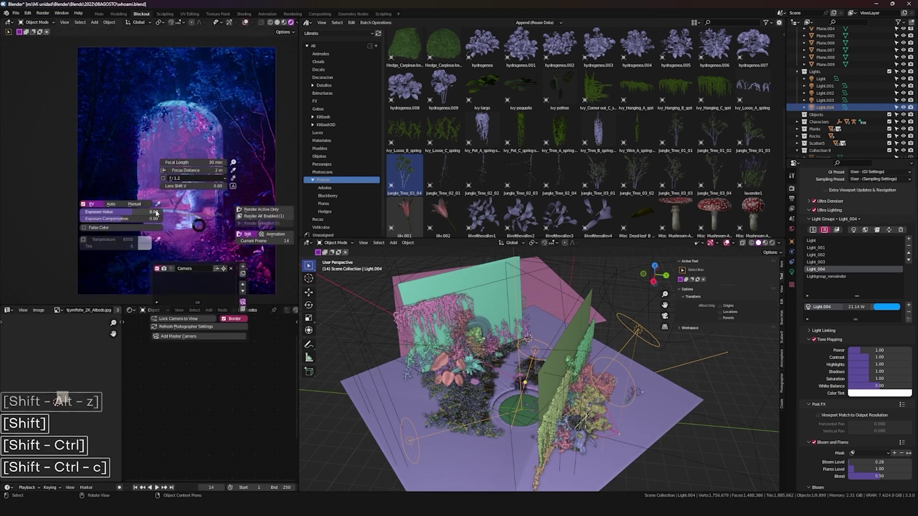
{"action": "key", "text": "ctrl+shift+c"}
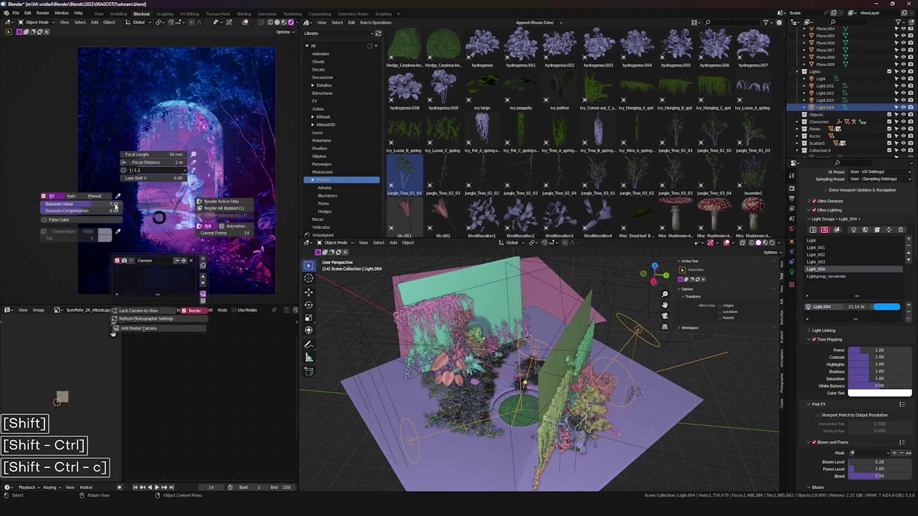
{"action": "left_click_drag", "start_coordinate": [114, 205], "coordinate": [117, 205]}
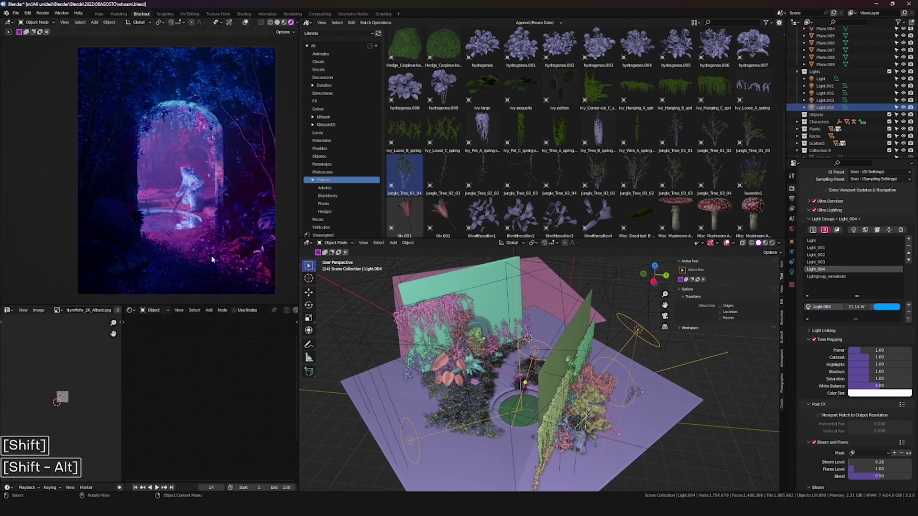
{"action": "key", "text": "shift+alt+z"}
{"action": "key", "text": "shift+alt+z"}
Set the Post FX bloom level to 1 and try a higher level
{"action": "scroll", "coordinate": [812, 361], "scroll_direction": "down", "scroll_amount": 5}
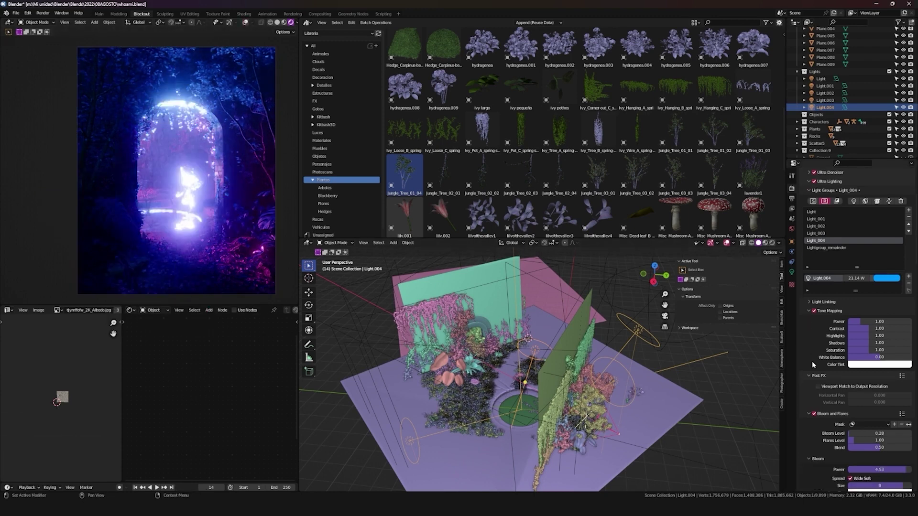
{"action": "double_click", "coordinate": [863, 349]}
{"action": "type", "text": "1"}
{"action": "key", "text": "Return"}
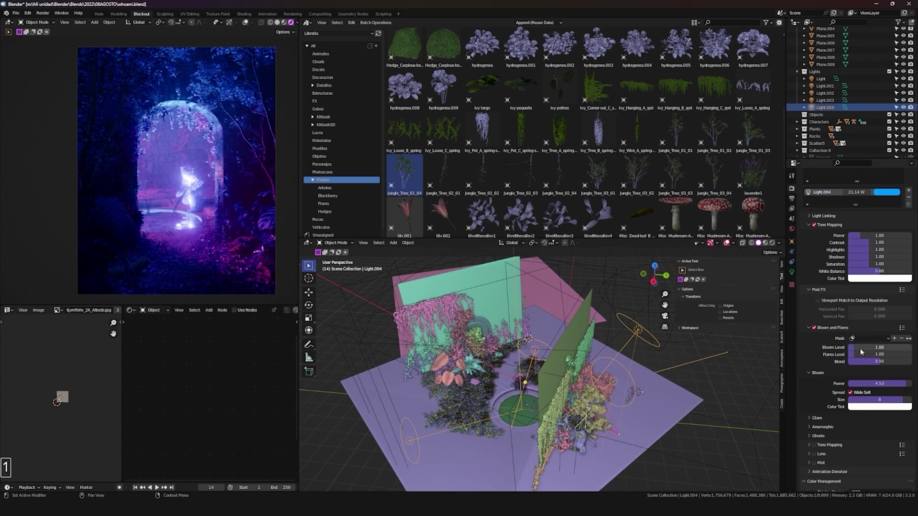
{"action": "left_click_drag", "start_coordinate": [876, 383], "coordinate": [906, 386]}
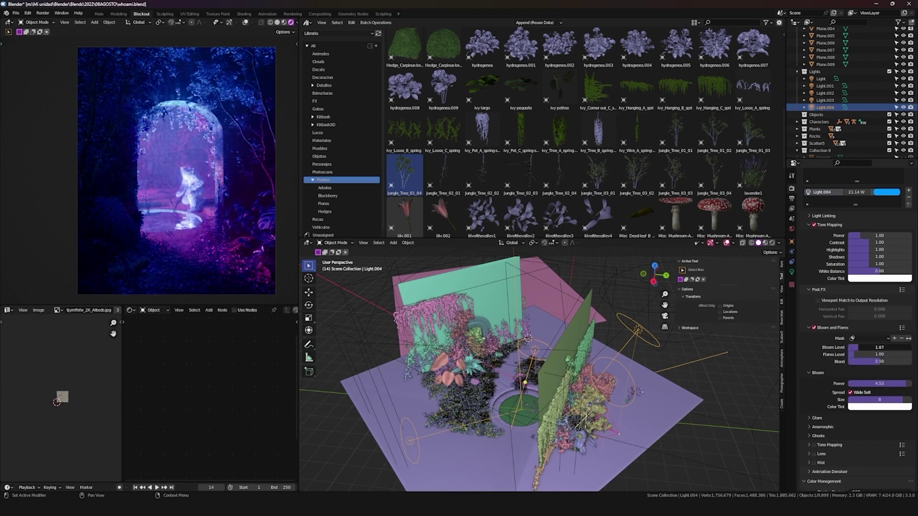
Lower the Light group's tone mapping power to 1.22 and raise the bloom size to 9
{"action": "scroll", "coordinate": [848, 302], "scroll_direction": "up", "scroll_amount": 3}
{"action": "left_click", "coordinate": [819, 183]}
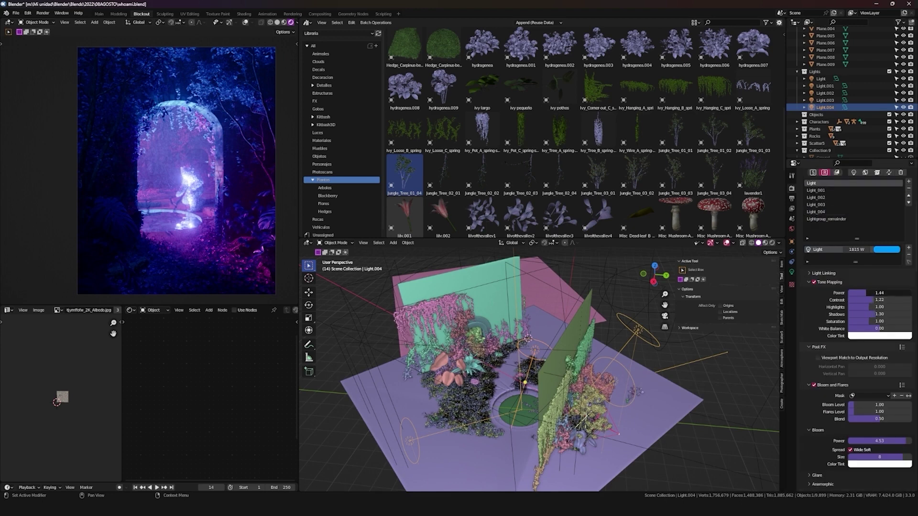
{"action": "left_click_drag", "start_coordinate": [862, 293], "coordinate": [873, 293]}
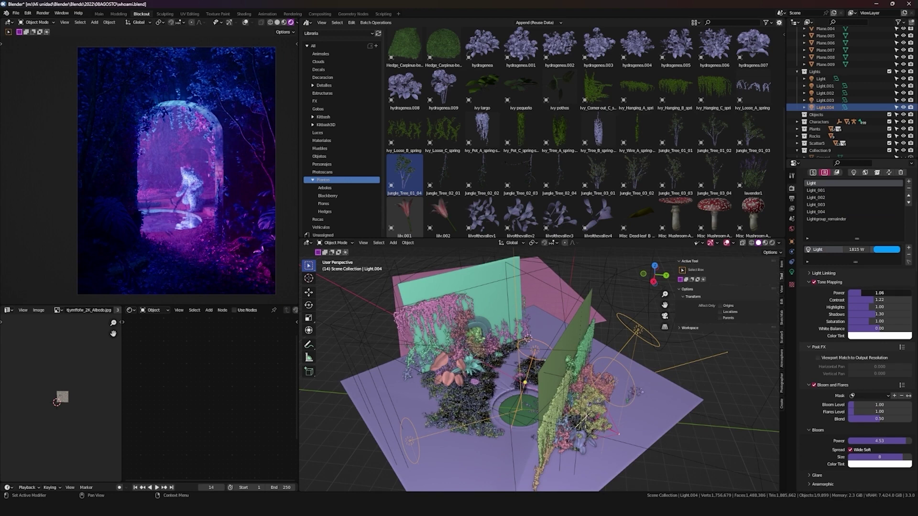
{"action": "scroll", "coordinate": [845, 344], "scroll_direction": "down", "scroll_amount": 3}
{"action": "left_click_drag", "start_coordinate": [882, 397], "coordinate": [906, 397]}
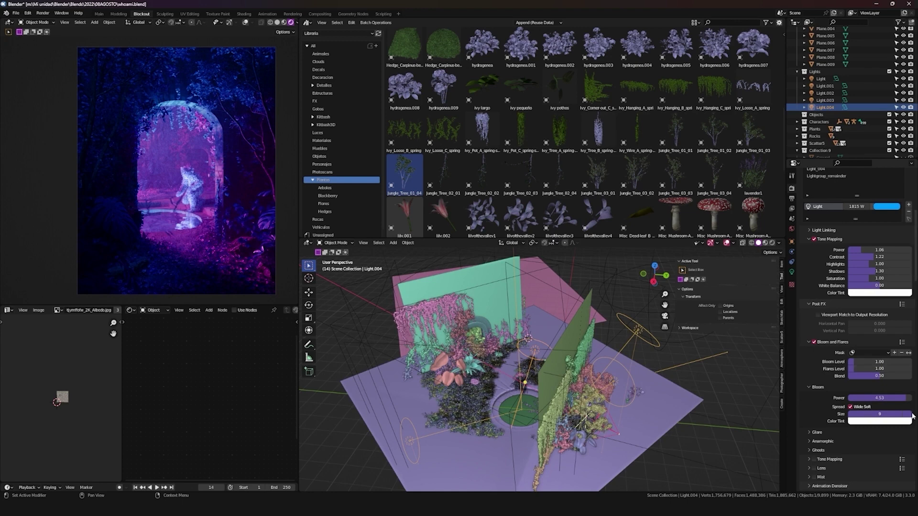
{"action": "scroll", "coordinate": [876, 344], "scroll_direction": "up", "scroll_amount": 4}
{"action": "left_click_drag", "start_coordinate": [878, 307], "coordinate": [880, 307]}
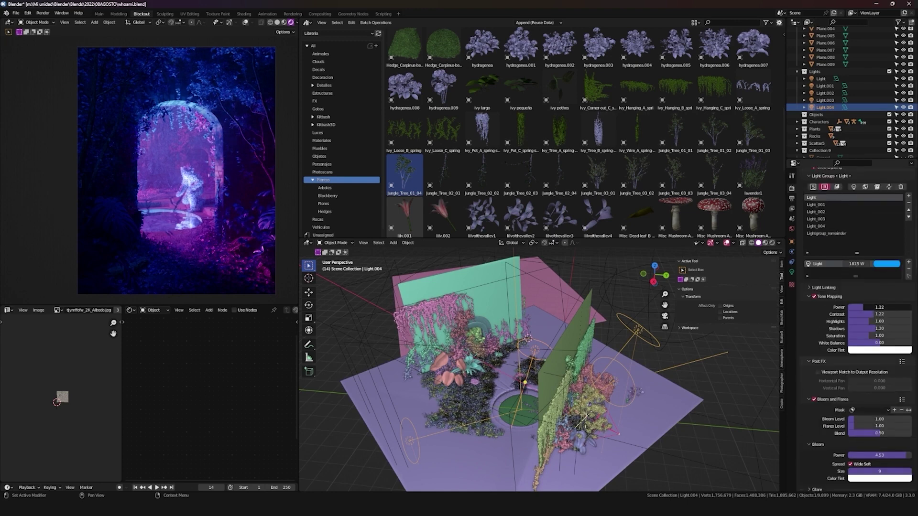
Reduce the bloom power to 4.44 and try different glare power values
{"action": "scroll", "coordinate": [859, 330], "scroll_direction": "down", "scroll_amount": 5}
{"action": "left_click_drag", "start_coordinate": [872, 383], "coordinate": [859, 383]}
{"action": "scroll", "coordinate": [820, 337], "scroll_direction": "down", "scroll_amount": 4}
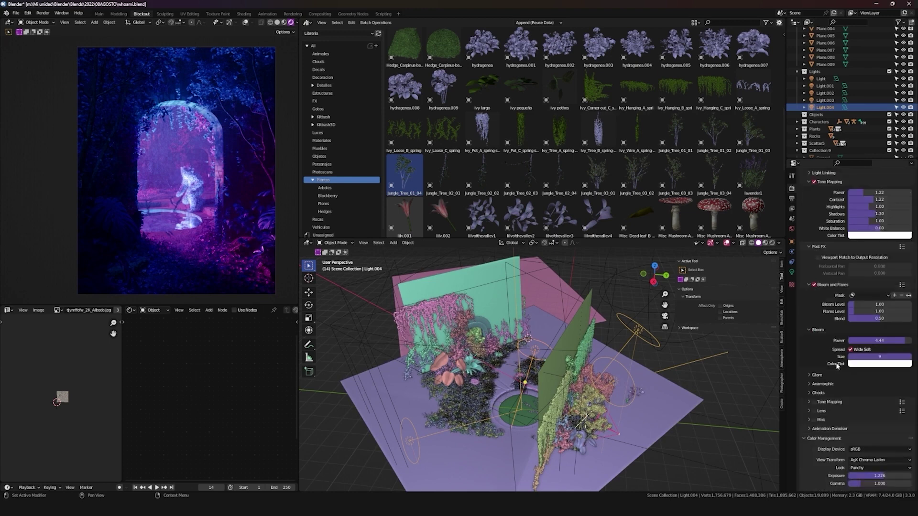
{"action": "left_click", "coordinate": [817, 332]}
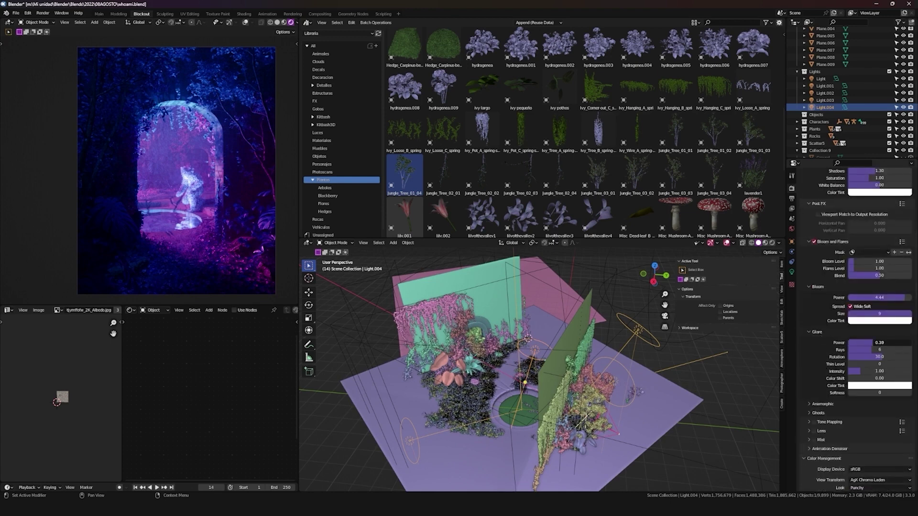
{"action": "left_click_drag", "start_coordinate": [867, 342], "coordinate": [855, 342]}
{"action": "left_click", "coordinate": [817, 331]}
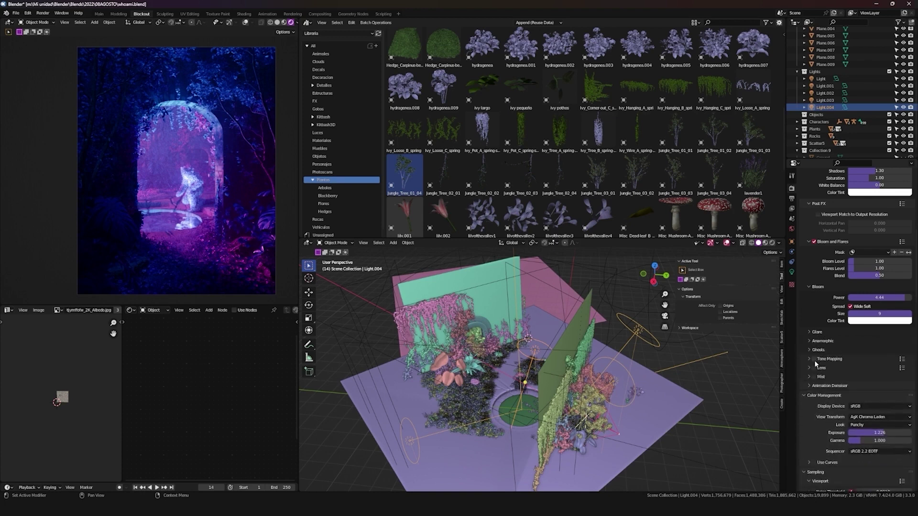
Enable the Post FX tone mapping and set its exposure to 1.17
{"action": "left_click", "coordinate": [817, 360]}
{"action": "scroll", "coordinate": [831, 370], "scroll_direction": "down", "scroll_amount": 1}
{"action": "left_click_drag", "start_coordinate": [864, 353], "coordinate": [861, 370]}
{"action": "key", "text": "Escape"}
{"action": "key", "text": "Escape"}
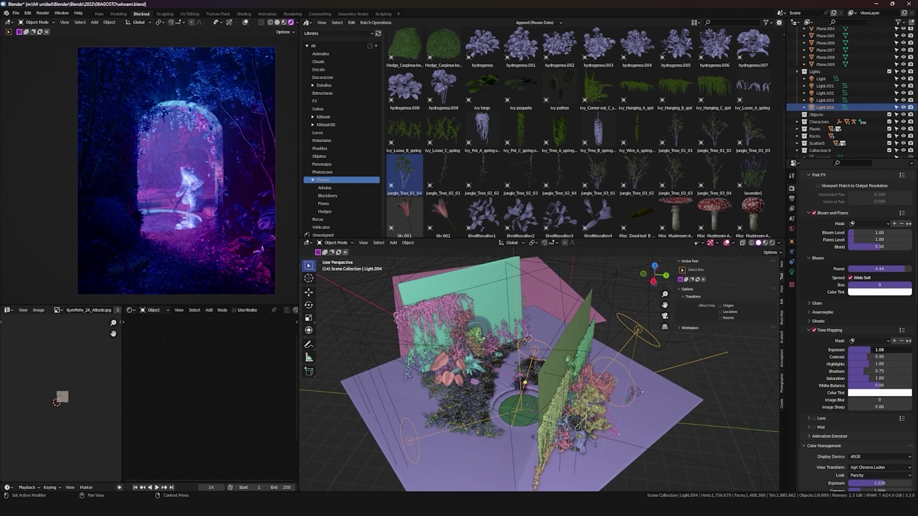
{"action": "left_click_drag", "start_coordinate": [868, 349], "coordinate": [871, 349]}
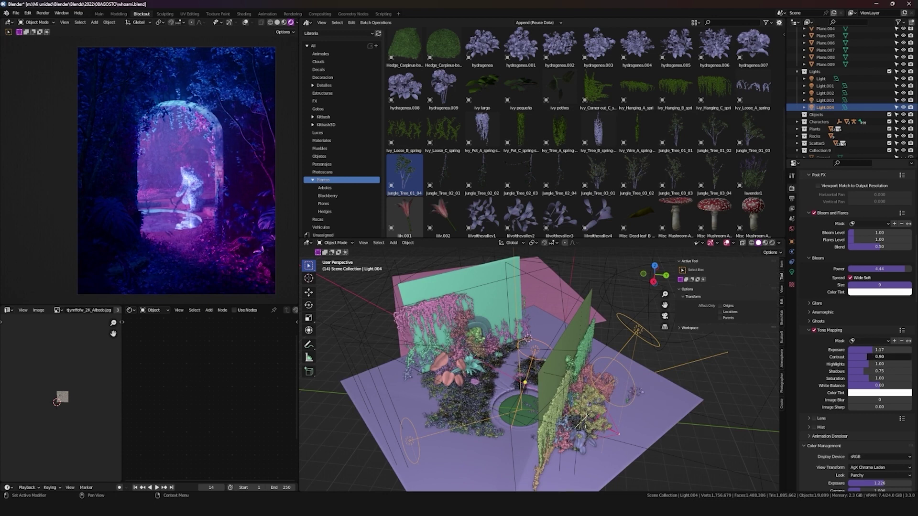
Set the Post FX tone mapping contrast to 0.90 and saturation to 1.30
{"action": "left_click_drag", "start_coordinate": [879, 357], "coordinate": [877, 357]}
{"action": "left_click_drag", "start_coordinate": [878, 378], "coordinate": [849, 406]}
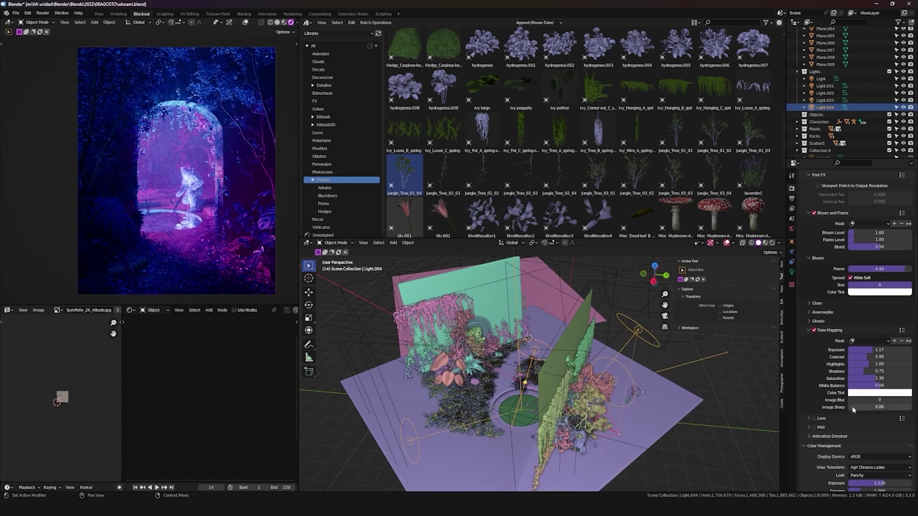
Enable the Post FX lens effects and set both axial and lateral CA to 0.03
{"action": "scroll", "coordinate": [849, 406], "scroll_direction": "down", "scroll_amount": 2}
{"action": "left_click", "coordinate": [815, 391]}
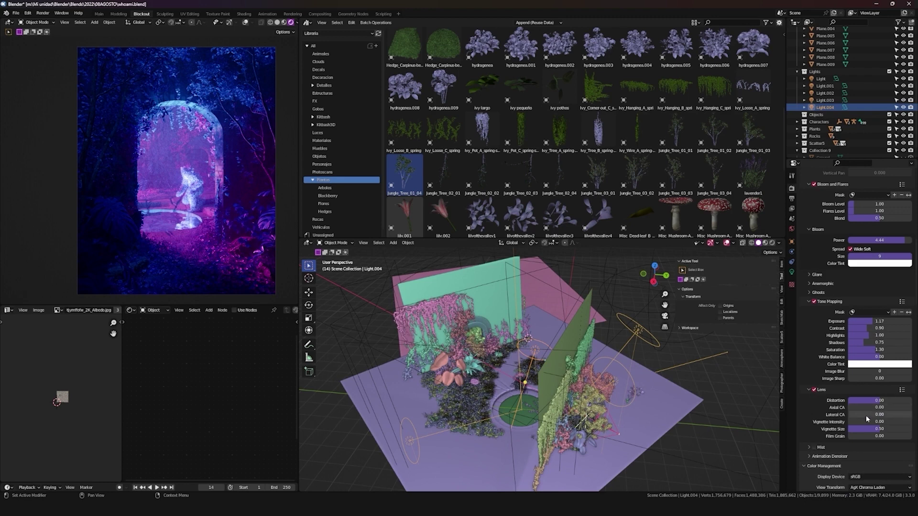
{"action": "mouse_move", "coordinate": [861, 414]}
{"action": "left_mouse_down"}
{"action": "mouse_move", "coordinate": [870, 407]}
{"action": "mouse_move", "coordinate": [856, 407]}
{"action": "left_mouse_up"}
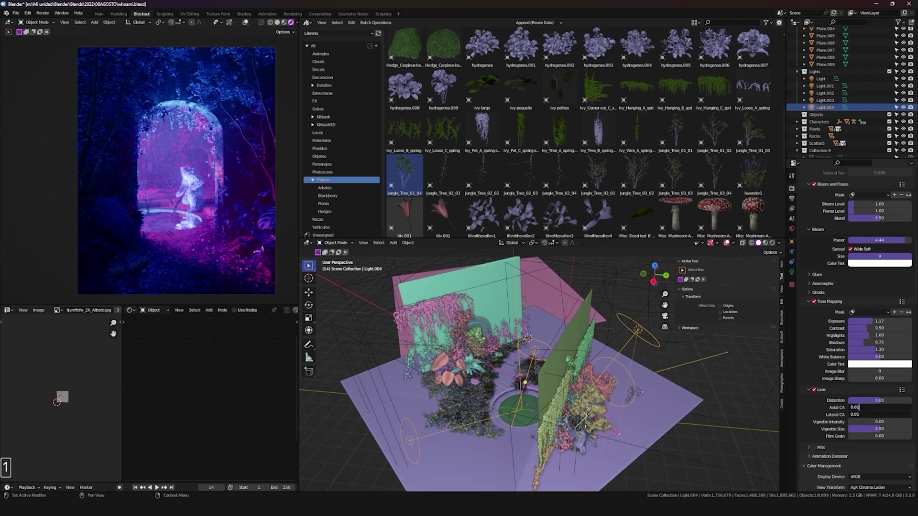
{"action": "left_click", "coordinate": [844, 411]}
{"action": "left_click_drag", "start_coordinate": [866, 408], "coordinate": [866, 415]}
{"action": "type", "text": "3"}
{"action": "left_click", "coordinate": [844, 413]}
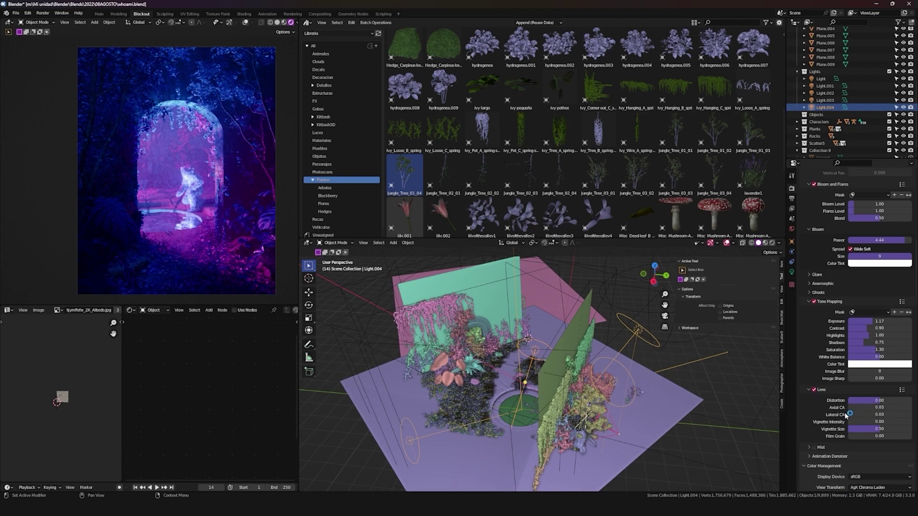
Set the lens vignette intensity to 1.00 and the vignette size to 0.35
{"action": "scroll", "coordinate": [844, 406], "scroll_direction": "down", "scroll_amount": 3}
{"action": "left_click_drag", "start_coordinate": [858, 380], "coordinate": [870, 364]}
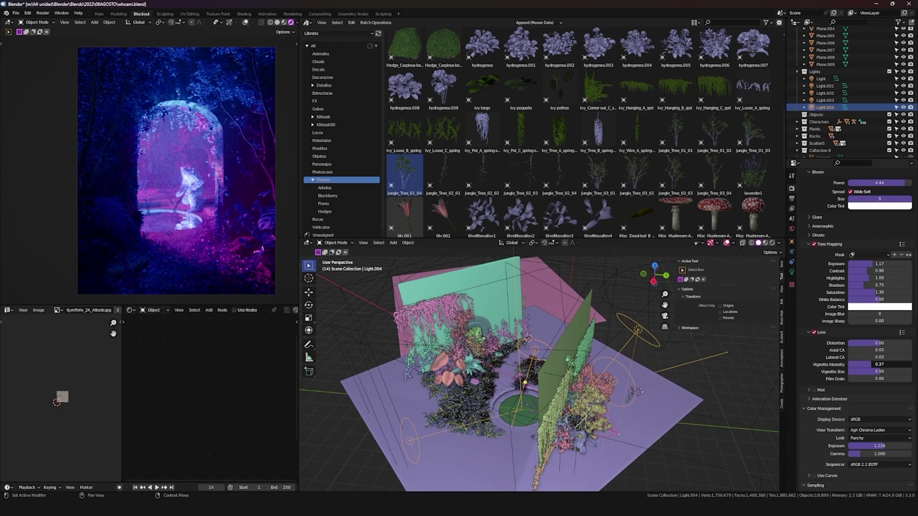
{"action": "mouse_move", "coordinate": [885, 373]}
{"action": "left_mouse_down"}
{"action": "mouse_move", "coordinate": [896, 373]}
{"action": "mouse_move", "coordinate": [884, 373]}
{"action": "left_mouse_up"}
{"action": "scroll", "coordinate": [839, 369], "scroll_direction": "down", "scroll_amount": 3}
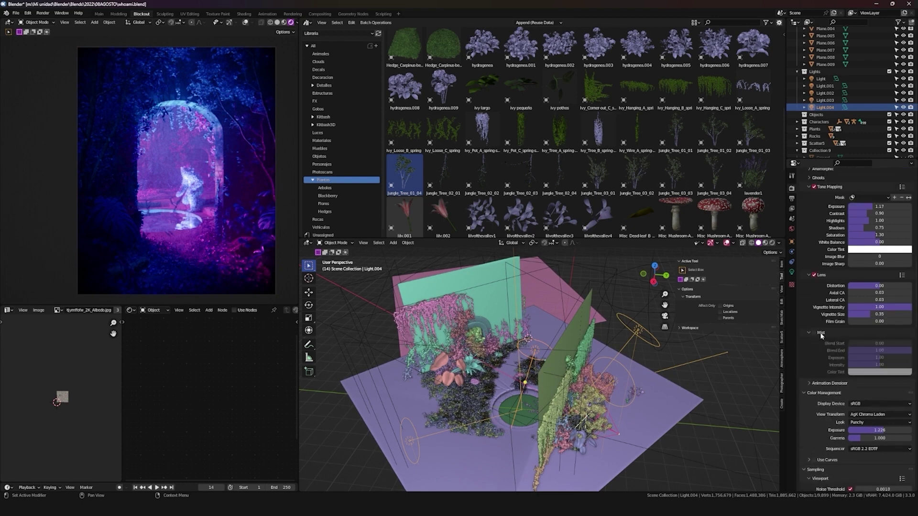
{"action": "scroll", "coordinate": [839, 369], "scroll_direction": "up", "scroll_amount": 8}
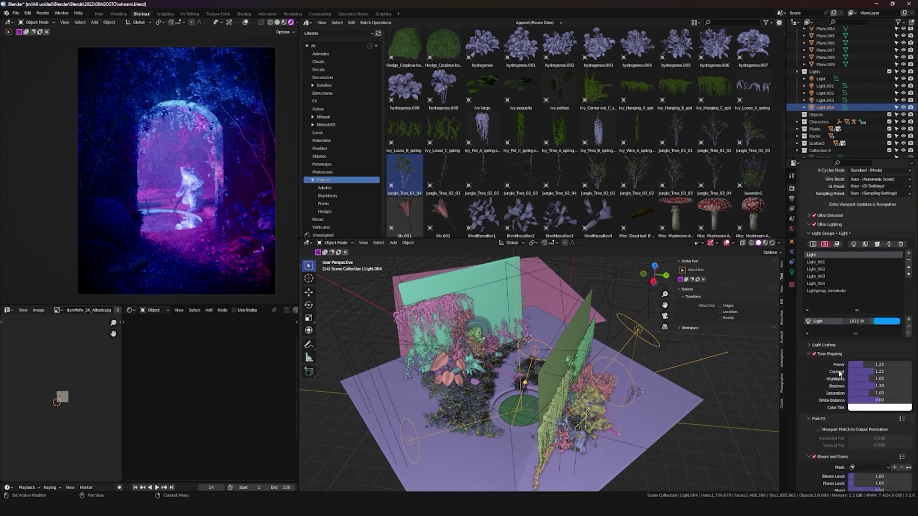
Enable the camera's depth of field at f/1.2 and pick the character in the archway as the focus point
{"action": "key", "text": "shift+ctrl+c"}
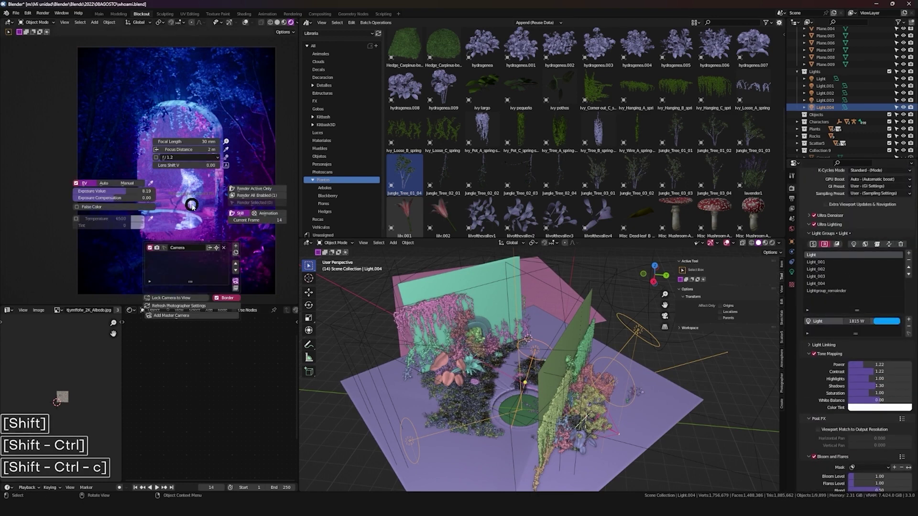
{"action": "left_click", "coordinate": [158, 158]}
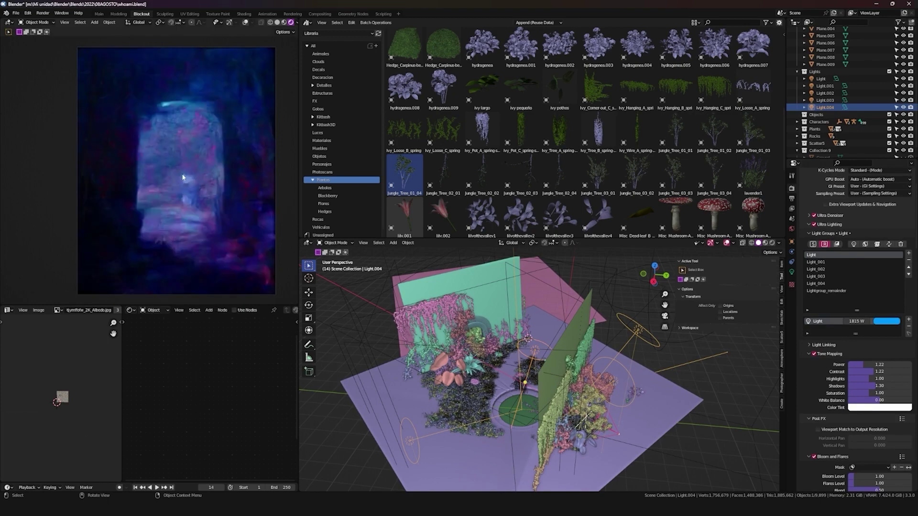
{"action": "key", "text": "shift+ctrl+c"}
{"action": "left_click", "coordinate": [216, 119]}
{"action": "left_click", "coordinate": [192, 188]}
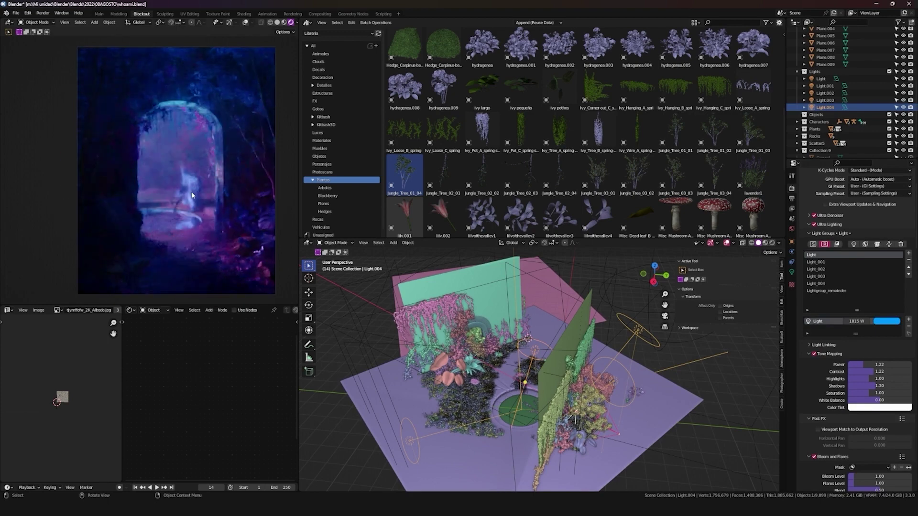
Limit the camera view's render region to a narrow strip running from the character down over the ground
{"action": "scroll", "coordinate": [477, 355], "scroll_direction": "up", "scroll_amount": 5}
{"action": "middle_click_drag", "start_coordinate": [477, 354], "coordinate": [545, 335], "text": "shift"}
{"action": "key", "text": "shift+ctrl+c"}
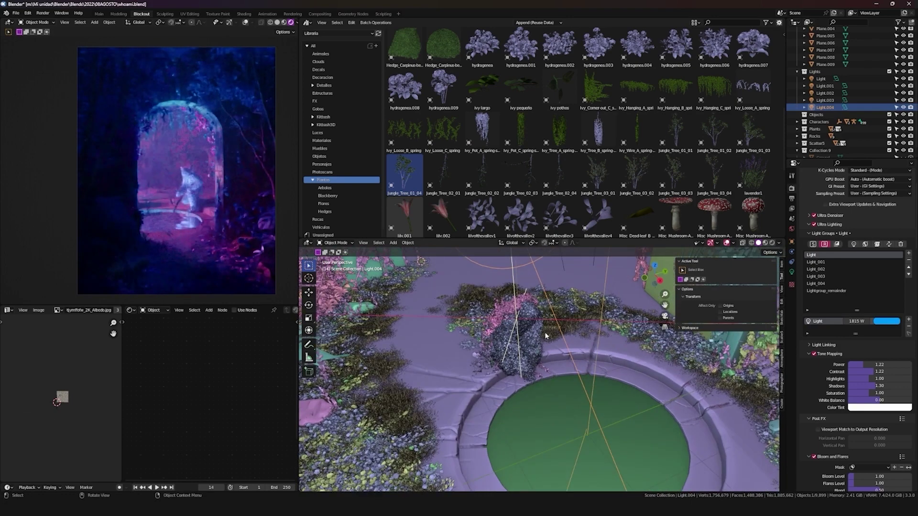
{"action": "key", "text": "ctrl+b"}
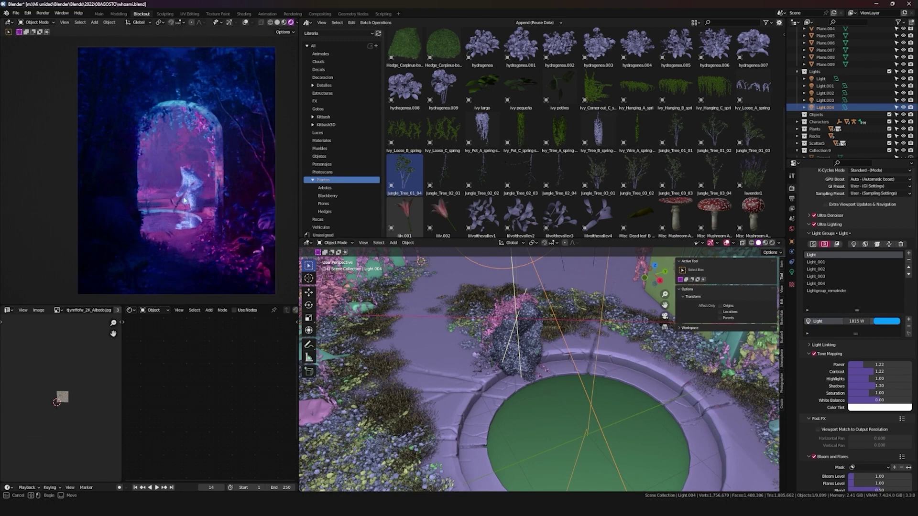
{"action": "left_click_drag", "start_coordinate": [183, 193], "coordinate": [204, 298]}
{"action": "middle_click_drag", "start_coordinate": [203, 298], "coordinate": [177, 199], "text": "shift"}
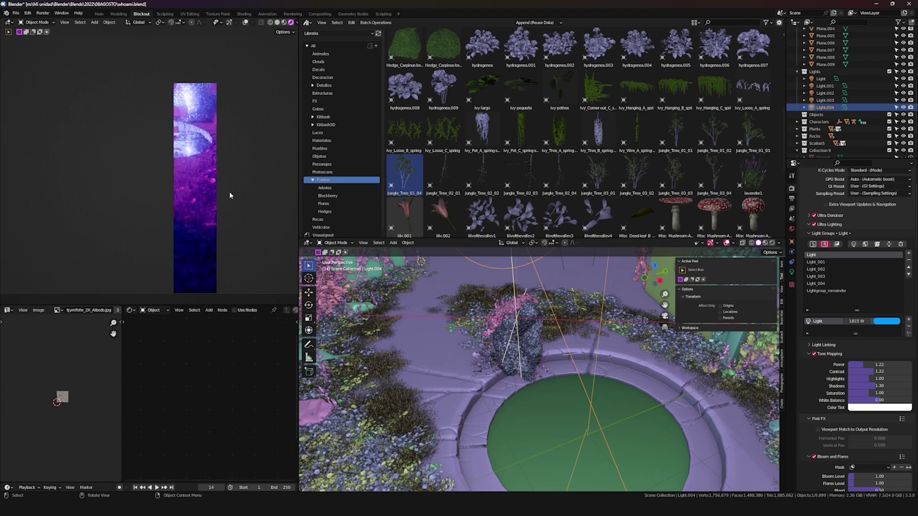
Redraw the render region so it covers the whole camera frame
{"action": "key", "text": "ctrl+shift+c"}
{"action": "scroll", "coordinate": [245, 214], "scroll_direction": "down", "scroll_amount": 5}
{"action": "middle_click_drag", "start_coordinate": [204, 164], "coordinate": [206, 207], "text": "shift"}
{"action": "key", "text": "ctrl+b"}
{"action": "left_click_drag", "start_coordinate": [241, 269], "coordinate": [67, 60]}
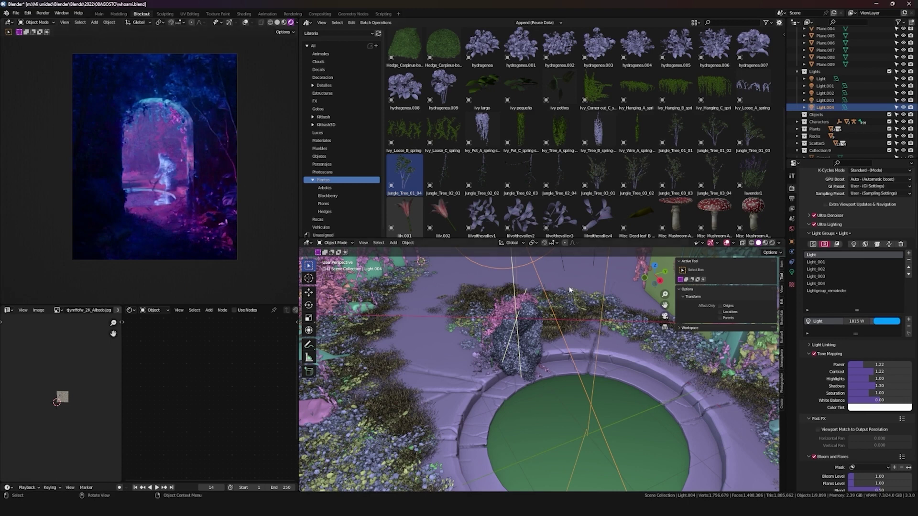
Collapse the K-Cycles settings and set the final render's maximum samples to 2000
{"action": "scroll", "coordinate": [820, 232], "scroll_direction": "up", "scroll_amount": 5}
{"action": "left_click", "coordinate": [820, 218]}
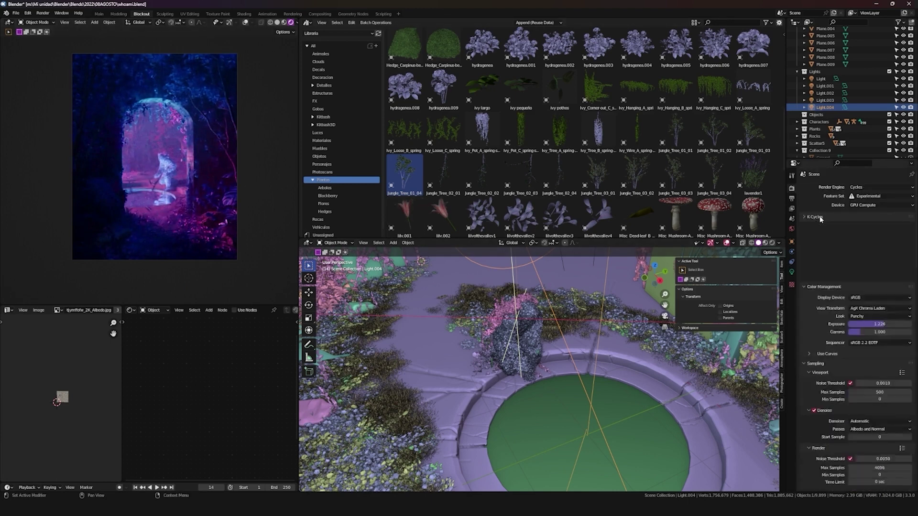
{"action": "scroll", "coordinate": [827, 239], "scroll_direction": "down", "scroll_amount": 4}
{"action": "scroll", "coordinate": [855, 291], "scroll_direction": "down", "scroll_amount": 4}
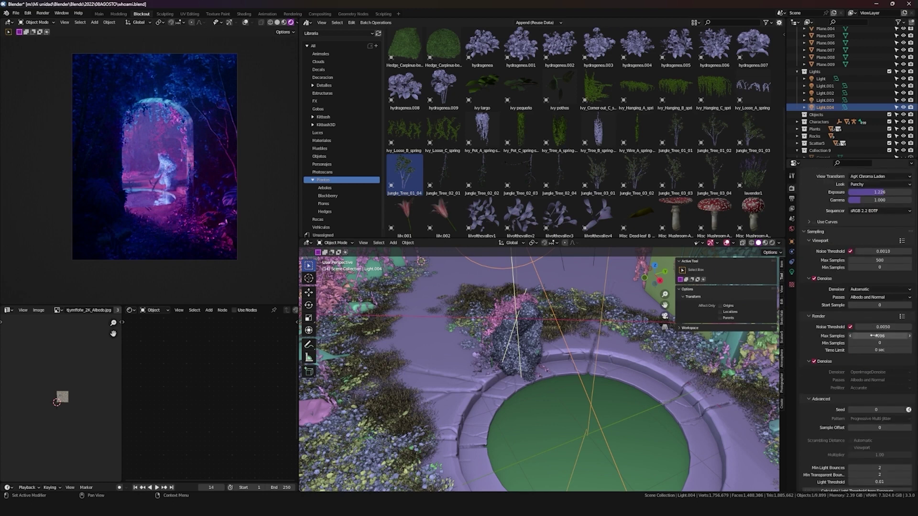
{"action": "left_click", "coordinate": [873, 335]}
{"action": "type", "text": "500"}
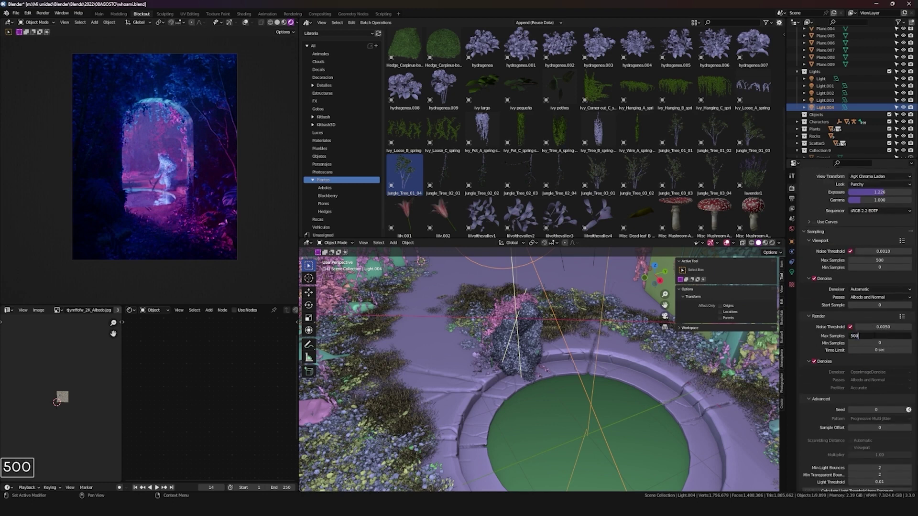
{"action": "key", "text": "BackSpace"}
{"action": "key", "text": "BackSpace"}
{"action": "key", "text": "BackSpace"}
{"action": "key", "text": "BackSpace"}
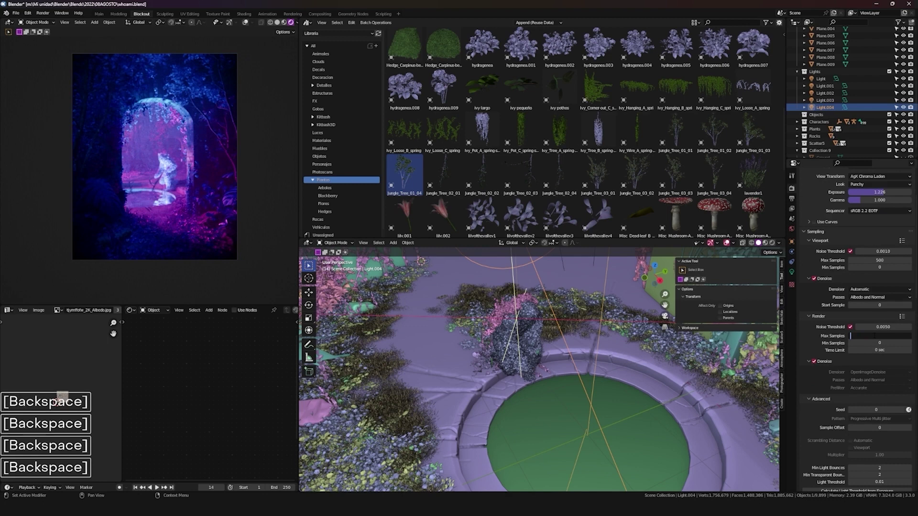
{"action": "type", "text": "2000"}
{"action": "key", "text": "Return"}
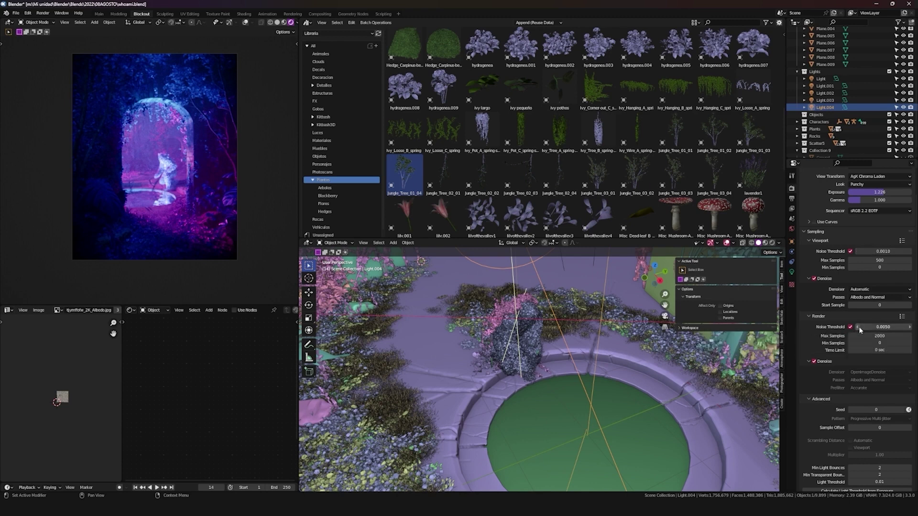
Try maximum volume bounces of 1 and 0 in the light path settings
{"action": "scroll", "coordinate": [830, 345], "scroll_direction": "down", "scroll_amount": 3}
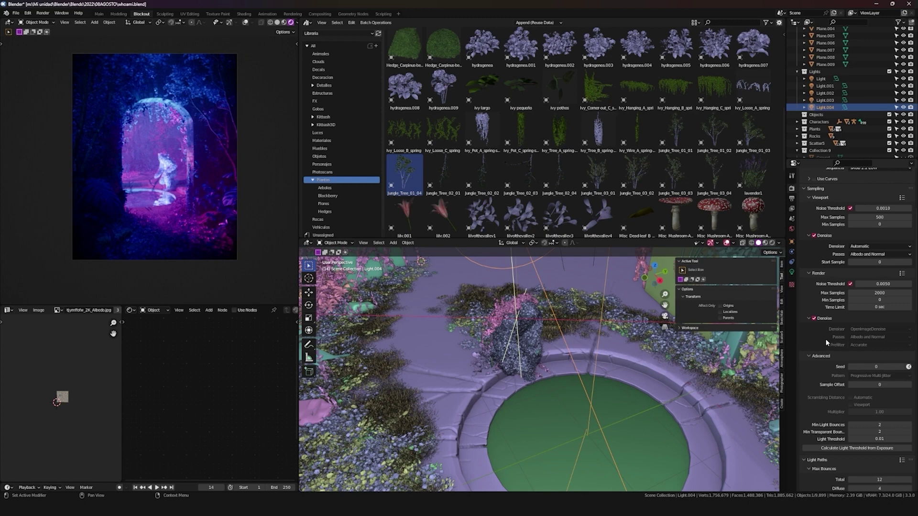
{"action": "scroll", "coordinate": [833, 344], "scroll_direction": "down", "scroll_amount": 10}
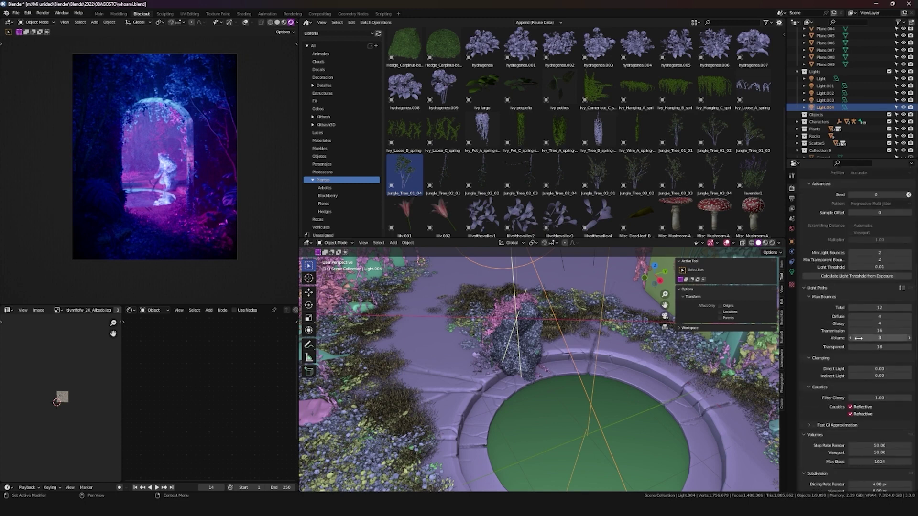
{"action": "left_click", "coordinate": [858, 338]}
{"action": "type", "text": "1"}
{"action": "key", "text": "Return"}
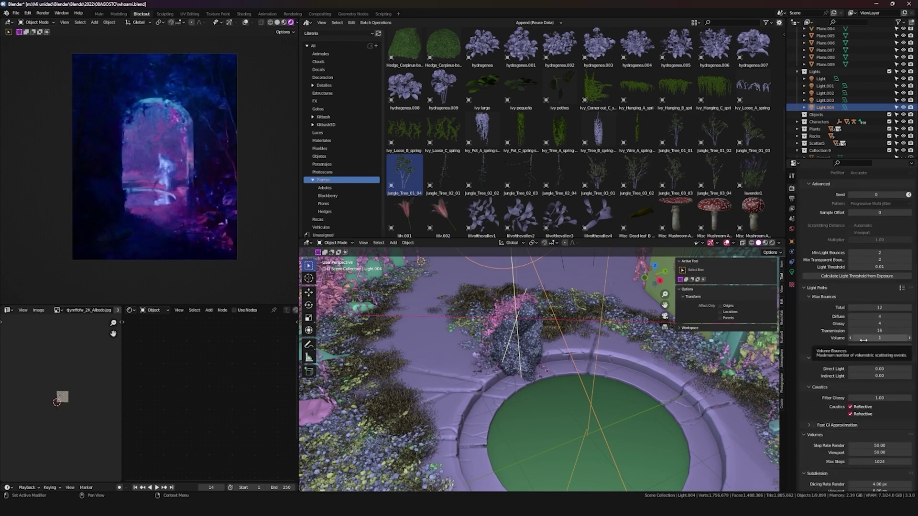
{"action": "left_click", "coordinate": [852, 338]}
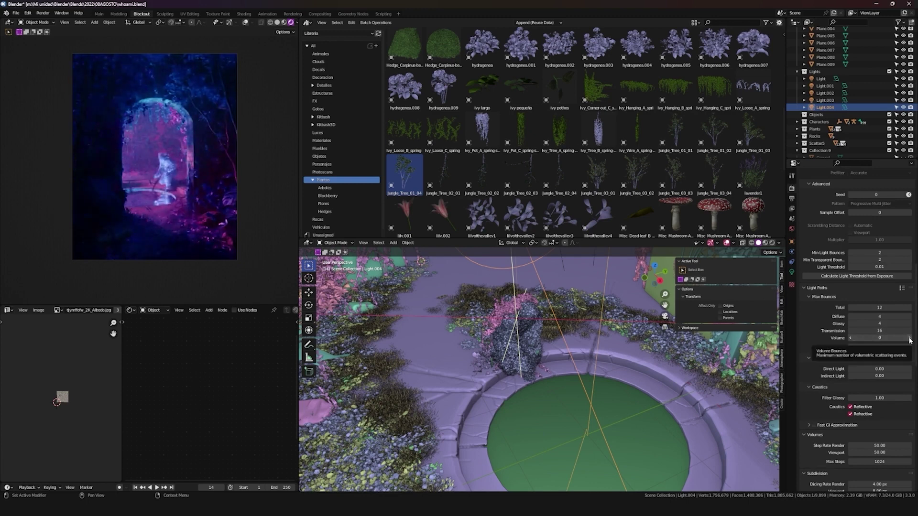
{"action": "key", "text": "shift+alt+z"}
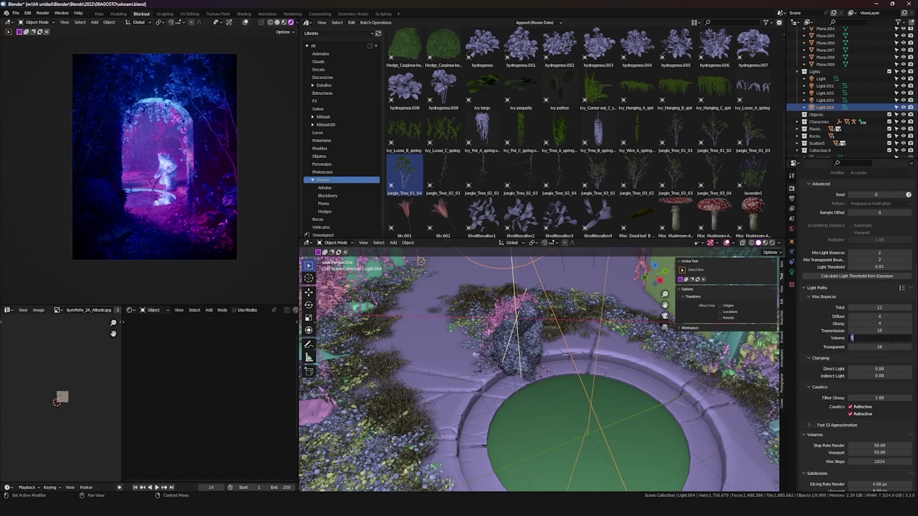
Try 3 volume bounces again for comparison and settle on a value of 1
{"action": "left_click", "coordinate": [854, 338]}
{"action": "type", "text": "3"}
{"action": "key", "text": "Return"}
{"action": "left_click", "coordinate": [856, 337]}
{"action": "type", "text": "1"}
{"action": "key", "text": "Return"}
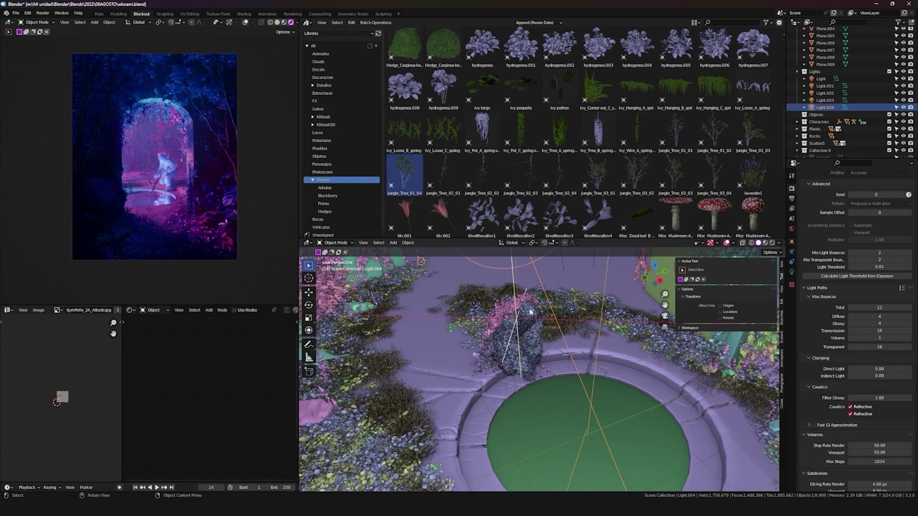
Restrict the camera view's render region to a small box around the character
{"action": "key", "text": "shift+alt+z"}
{"action": "key", "text": "shift+alt+z"}
{"action": "key", "text": "ctrl+b"}
{"action": "left_click_drag", "start_coordinate": [143, 147], "coordinate": [183, 196]}
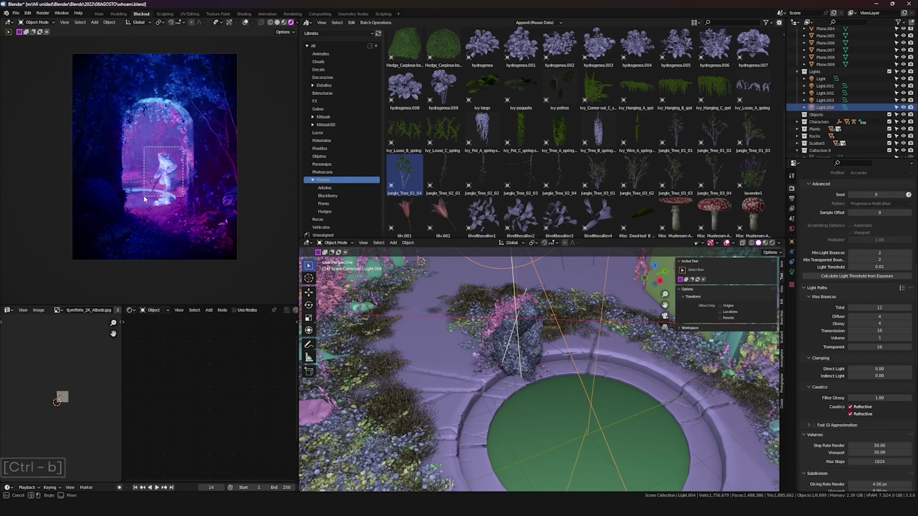
Select the Ground2 object, save the file and put the object into Sculpt Mode
{"action": "left_click", "coordinate": [551, 376]}
{"action": "scroll", "coordinate": [551, 375], "scroll_direction": "down", "scroll_amount": 5}
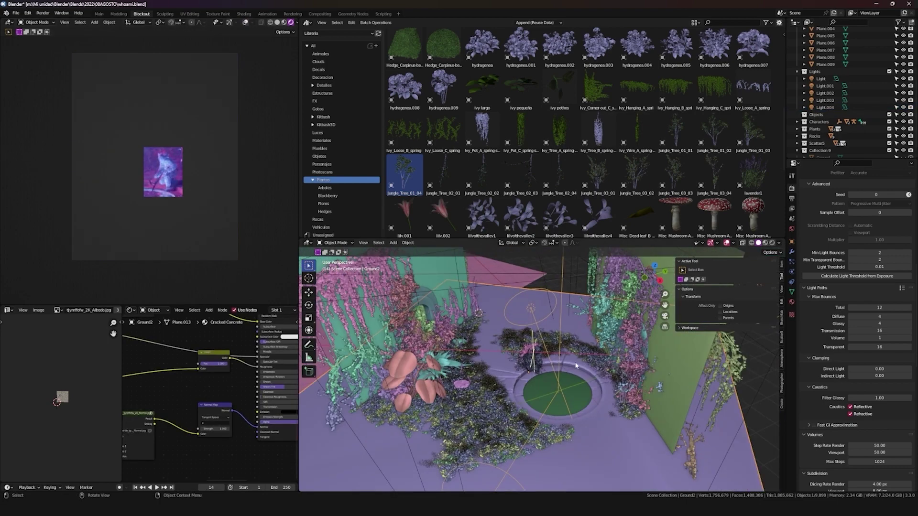
{"action": "scroll", "coordinate": [550, 361], "scroll_direction": "up", "scroll_amount": 5}
{"action": "key", "text": "ctrl+s"}
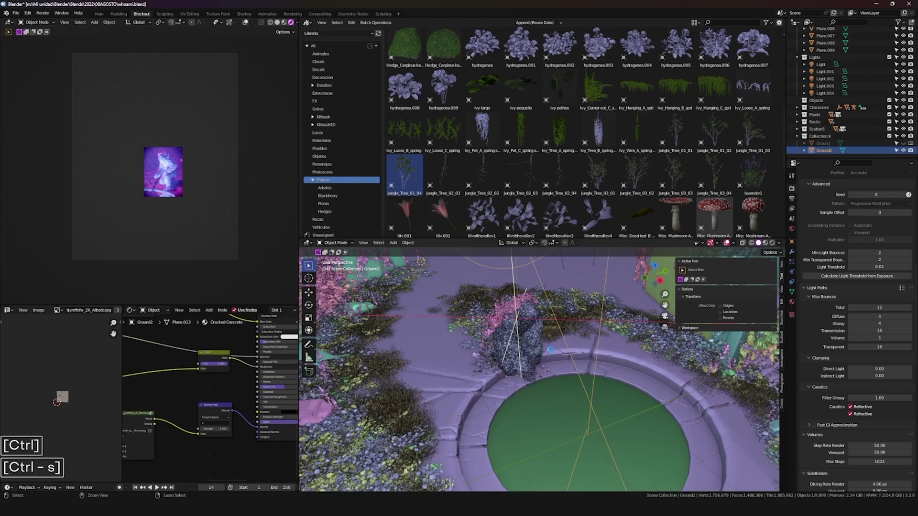
{"action": "key", "text": "ctrl+Tab"}
{"action": "left_click", "coordinate": [444, 379]}
{"action": "scroll", "coordinate": [430, 366], "scroll_direction": "up", "scroll_amount": 3}
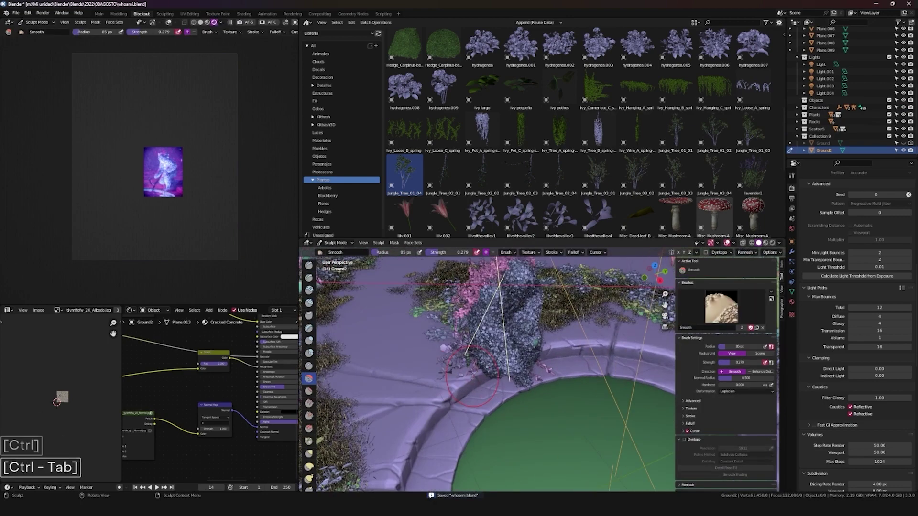
Reduce the Smooth brush radius to 30 px for detail work around the pond's stone rim
{"action": "mouse_move", "coordinate": [414, 351]}
{"action": "middle_mouse_down", "text": "shift"}
{"action": "mouse_move", "coordinate": [486, 366]}
{"action": "mouse_move", "coordinate": [472, 329]}
{"action": "middle_mouse_up", "text": "shift"}
{"action": "key", "text": "f"}
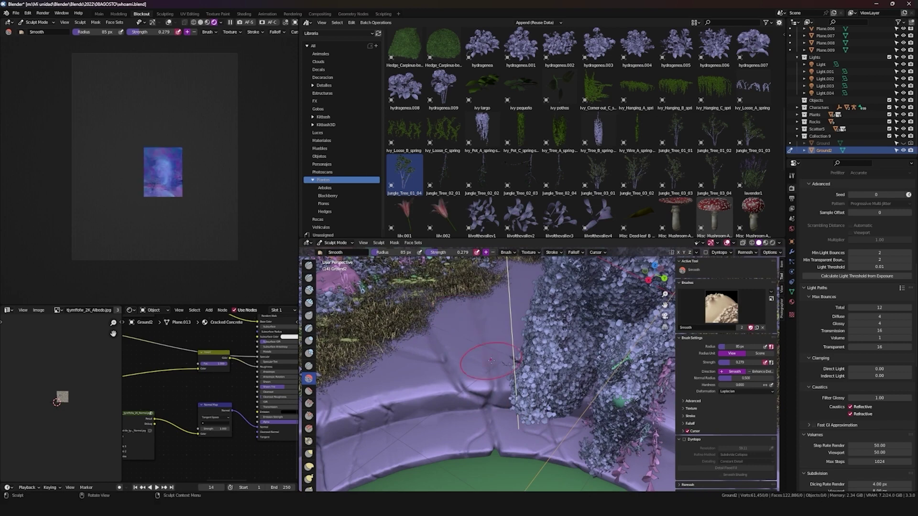
{"action": "left_click", "coordinate": [495, 385]}
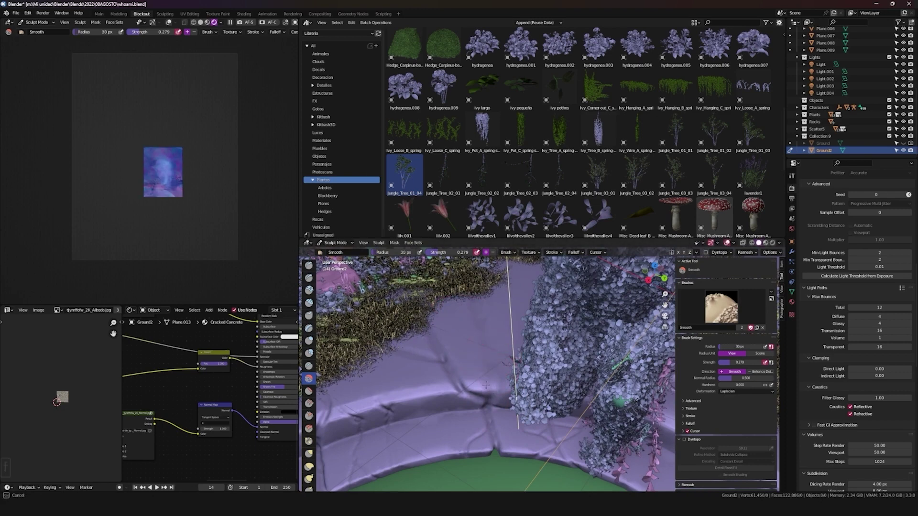
{"action": "middle_click_drag", "start_coordinate": [499, 382], "coordinate": [512, 400]}
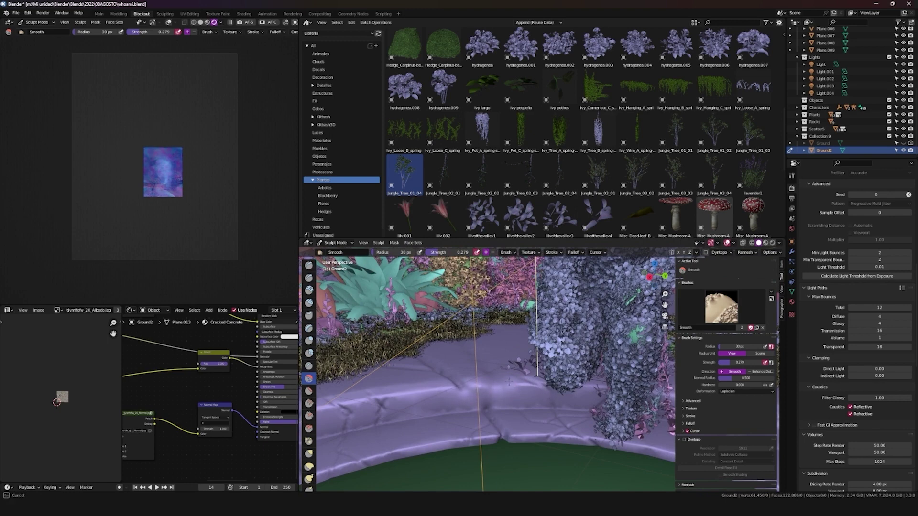
{"action": "middle_click_drag", "start_coordinate": [451, 378], "coordinate": [448, 382]}
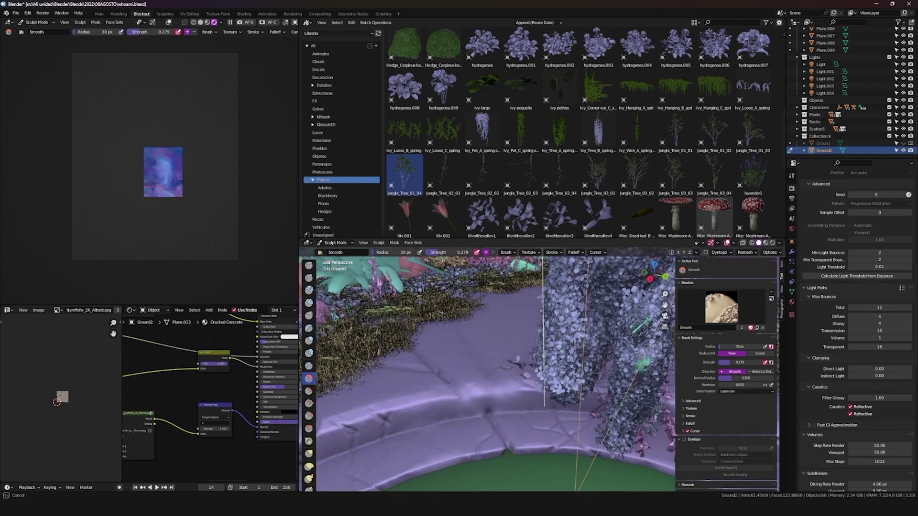
Switch to the Crease brush, set its strength to 0.370 and apply an inverted stroke on the pond's stone rim
{"action": "left_click", "coordinate": [309, 267]}
{"action": "scroll", "coordinate": [310, 288], "scroll_direction": "down", "scroll_amount": 3}
{"action": "left_click", "coordinate": [310, 327]}
{"action": "scroll", "coordinate": [430, 383], "scroll_direction": "up", "scroll_amount": 2}
{"action": "middle_click_drag", "start_coordinate": [445, 416], "coordinate": [442, 399]}
{"action": "key", "text": "shift+f"}
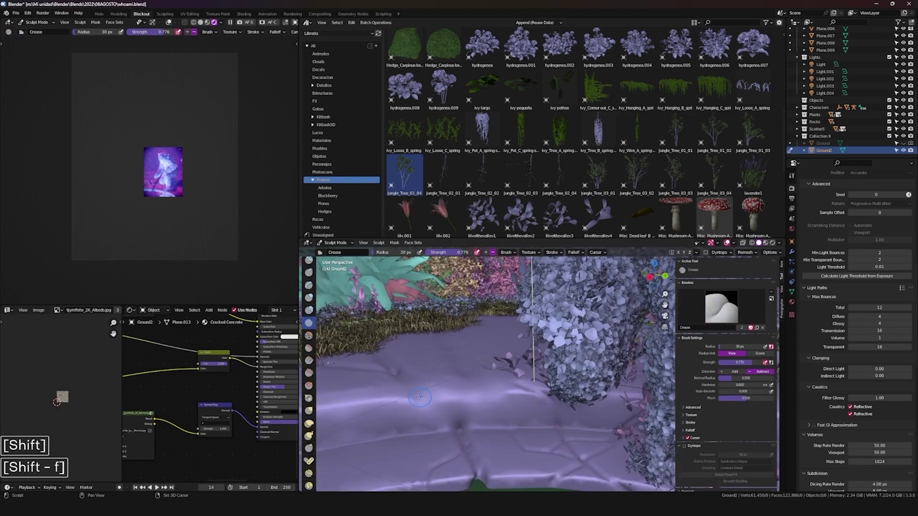
{"action": "left_click", "coordinate": [399, 399], "text": "ctrl"}
{"action": "scroll", "coordinate": [478, 383], "scroll_direction": "down", "scroll_amount": 5}
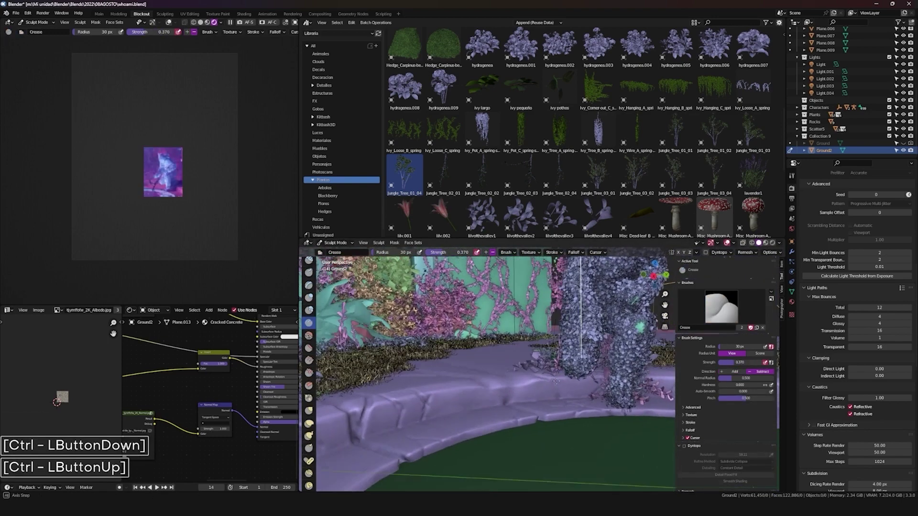
{"action": "key", "text": "ctrl+Tab"}
{"action": "left_click", "coordinate": [480, 388]}
{"action": "mouse_move", "coordinate": [480, 388]}
{"action": "middle_mouse_down"}
{"action": "mouse_move", "coordinate": [489, 389]}
{"action": "mouse_move", "coordinate": [460, 383]}
{"action": "middle_mouse_up"}
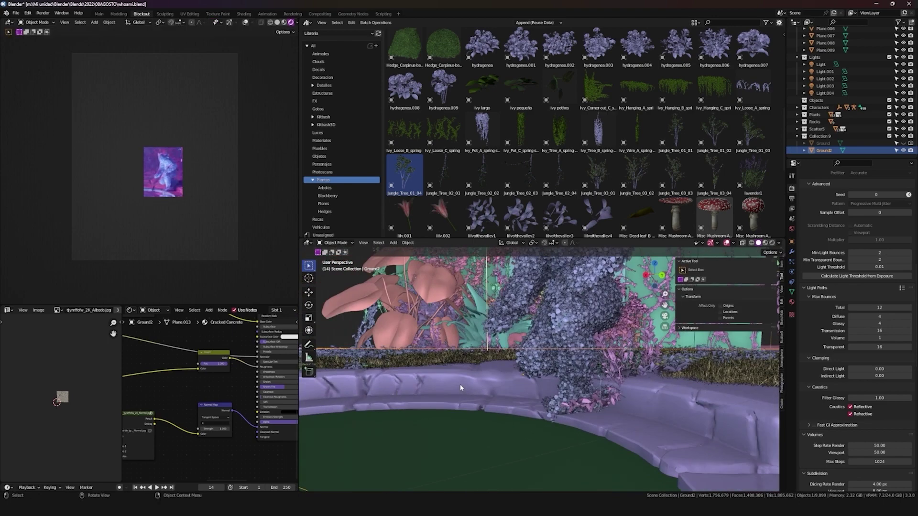
{"action": "key", "text": "g"}
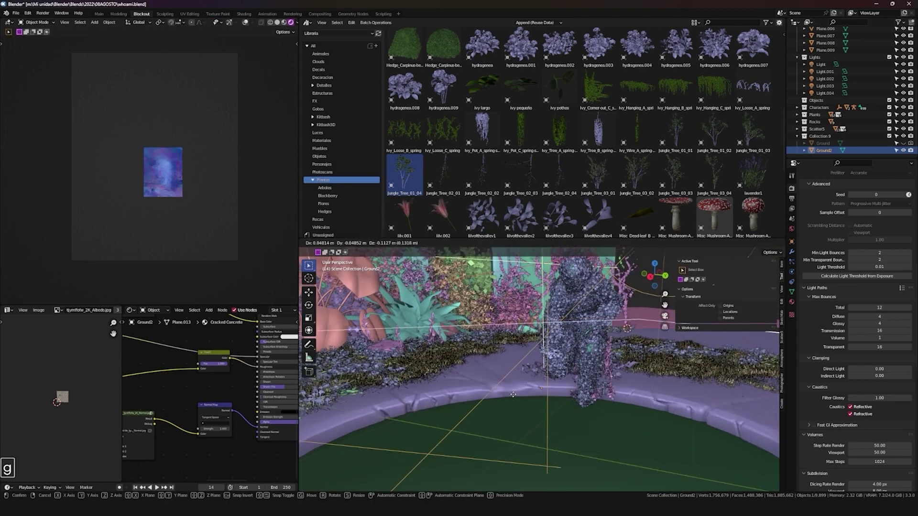
{"action": "right_click", "coordinate": [521, 428]}
{"action": "key", "text": "g"}
{"action": "right_click", "coordinate": [518, 413]}
{"action": "scroll", "coordinate": [173, 223], "scroll_direction": "up", "scroll_amount": 4}
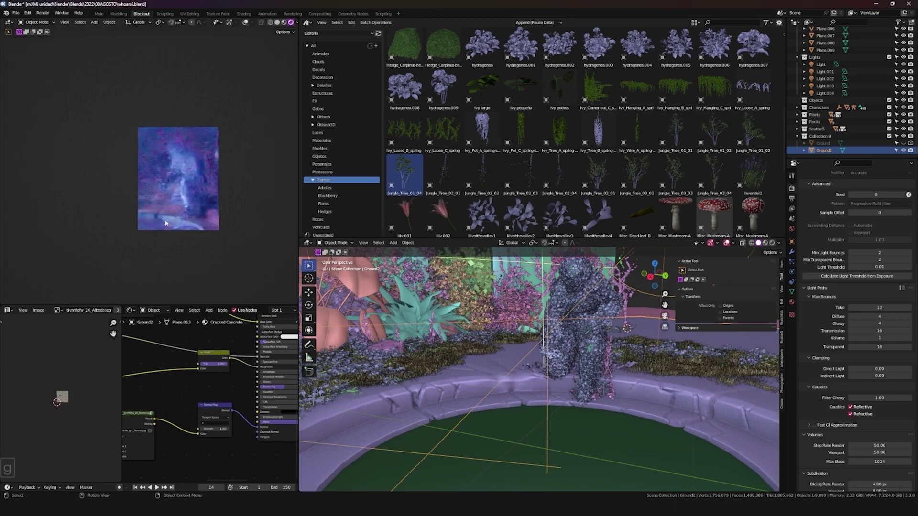
{"action": "middle_click_drag", "start_coordinate": [488, 382], "coordinate": [501, 372]}
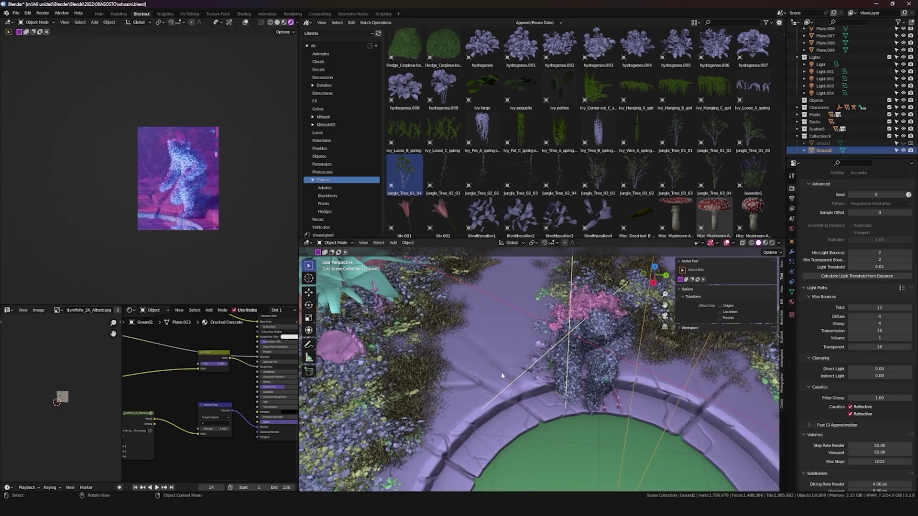
{"action": "key", "text": "ctrl+Tab"}
{"action": "left_click", "coordinate": [471, 386]}
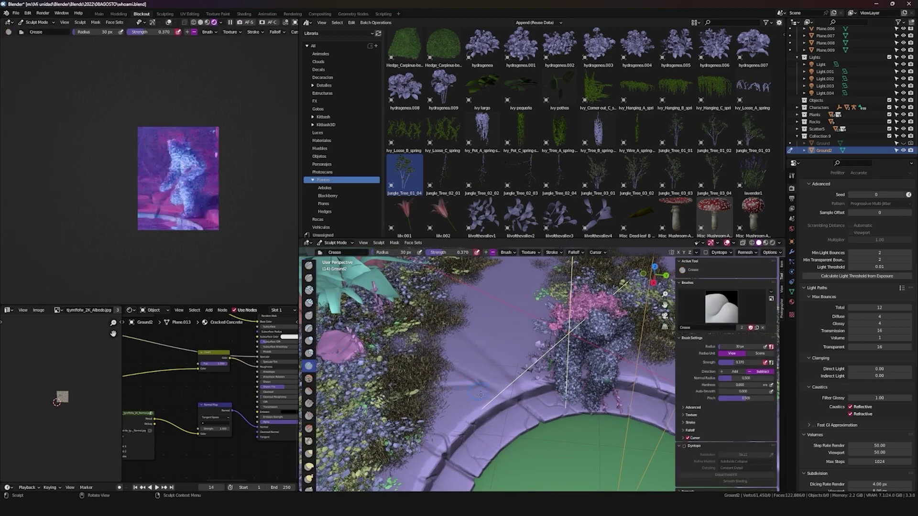
Reduce the Crease brush radius to 17 px and carve inverted crack strokes into the pond's stone rim from the camera view
{"action": "middle_click_drag", "start_coordinate": [473, 384], "coordinate": [473, 370]}
{"action": "key", "text": "f"}
{"action": "left_click", "coordinate": [466, 374]}
{"action": "key", "text": "KP_0"}
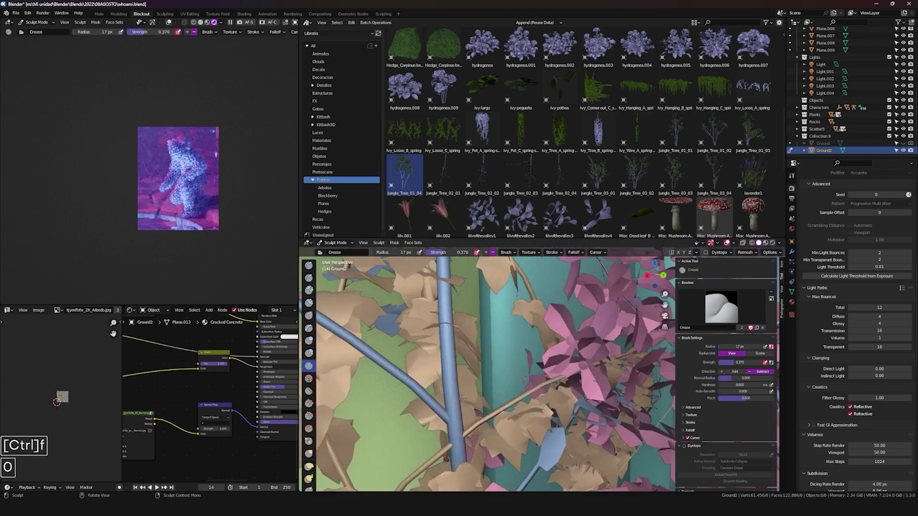
{"action": "mouse_move", "coordinate": [420, 392]}
{"action": "middle_mouse_down", "text": "shift"}
{"action": "mouse_move", "coordinate": [397, 356]}
{"action": "mouse_move", "coordinate": [539, 432]}
{"action": "middle_mouse_up", "text": "shift"}
{"action": "left_click_drag", "start_coordinate": [498, 419], "coordinate": [510, 369], "text": "ctrl"}
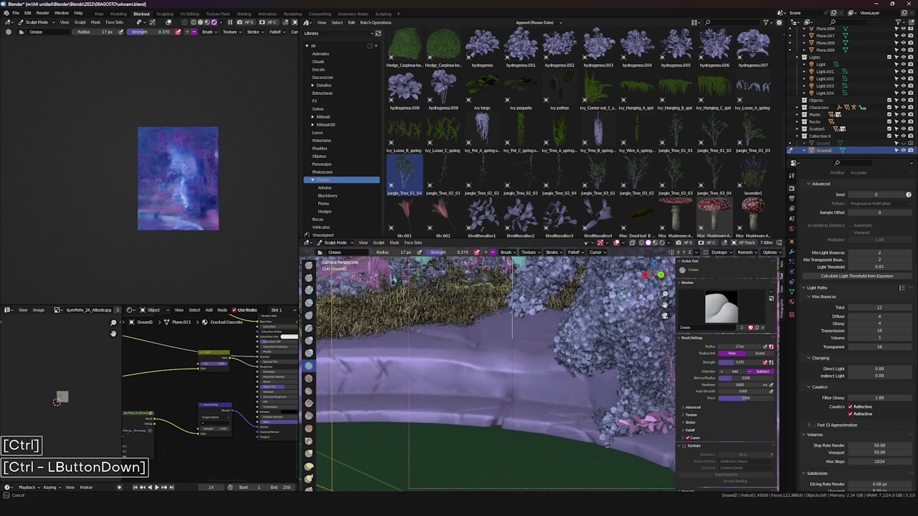
{"action": "left_click_drag", "start_coordinate": [431, 350], "coordinate": [436, 392], "text": "ctrl"}
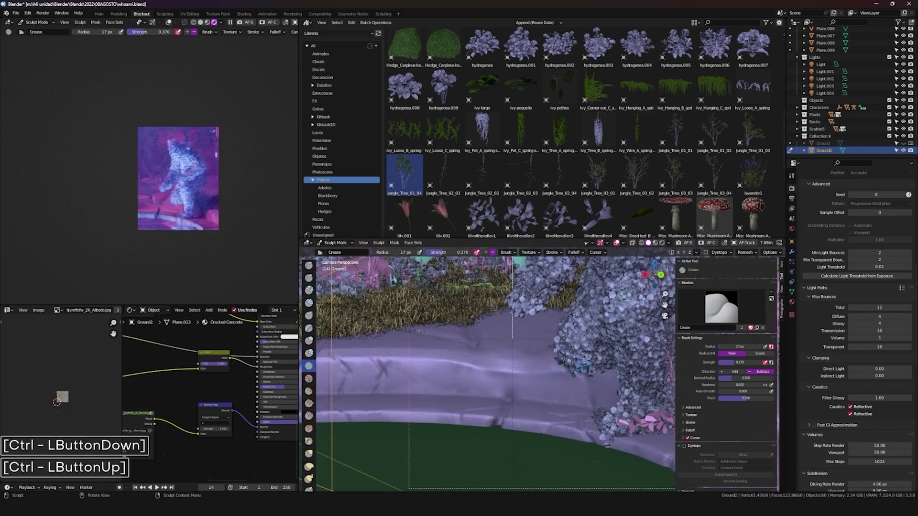
Switch to the Smooth brush, set its radius to 66 px and smooth the bare ground path beside the character
{"action": "mouse_move", "coordinate": [524, 341]}
{"action": "middle_mouse_down"}
{"action": "mouse_move", "coordinate": [581, 365]}
{"action": "mouse_move", "coordinate": [487, 344]}
{"action": "middle_mouse_up"}
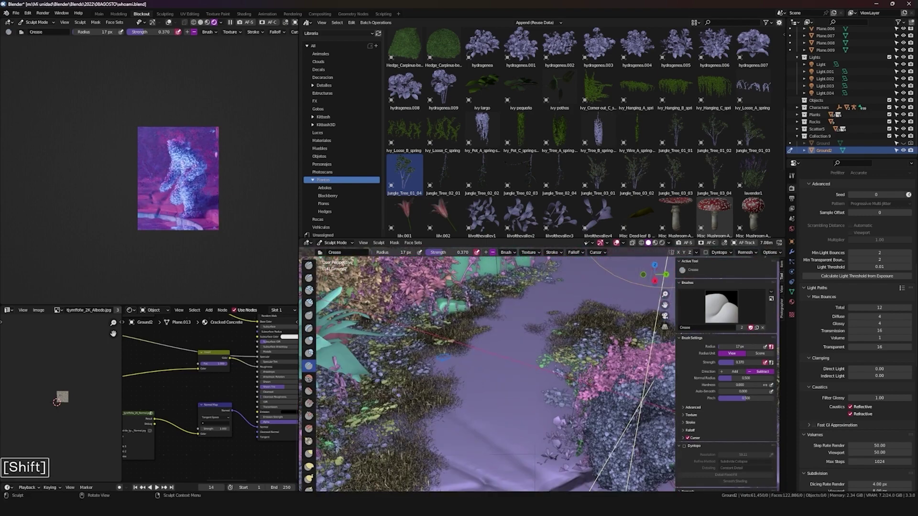
{"action": "scroll", "coordinate": [314, 340], "scroll_direction": "down", "scroll_amount": 1}
{"action": "left_click", "coordinate": [311, 338]}
{"action": "middle_click_drag", "start_coordinate": [421, 364], "coordinate": [462, 377], "text": "shift"}
{"action": "key", "text": "ctrl+f"}
{"action": "left_click", "coordinate": [464, 378]}
{"action": "key", "text": "f"}
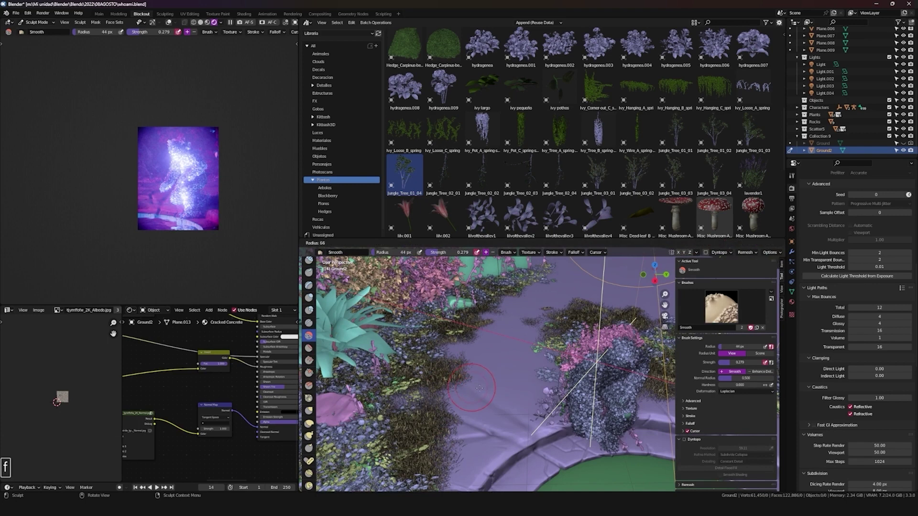
{"action": "left_click", "coordinate": [479, 377]}
{"action": "mouse_move", "coordinate": [479, 377]}
{"action": "left_mouse_down"}
{"action": "mouse_move", "coordinate": [468, 404]}
{"action": "mouse_move", "coordinate": [522, 409]}
{"action": "left_mouse_up"}
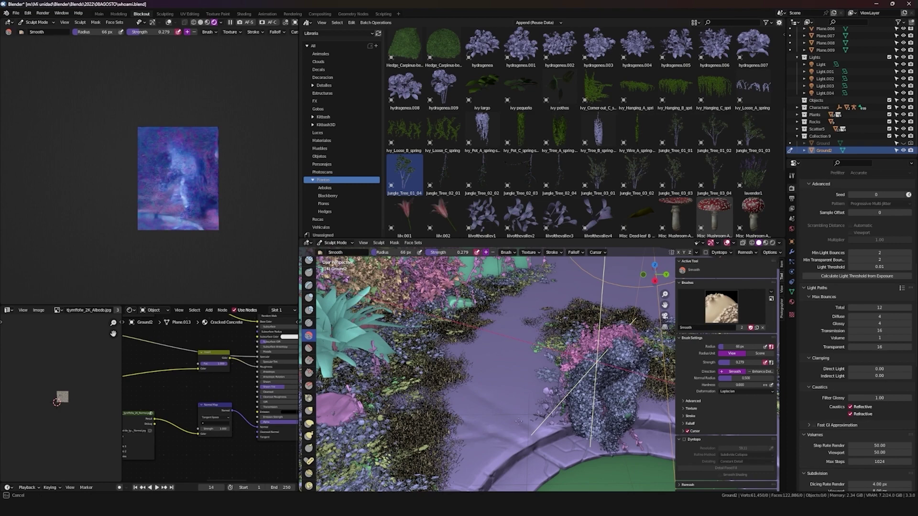
{"action": "middle_click_drag", "start_coordinate": [481, 395], "coordinate": [507, 438]}
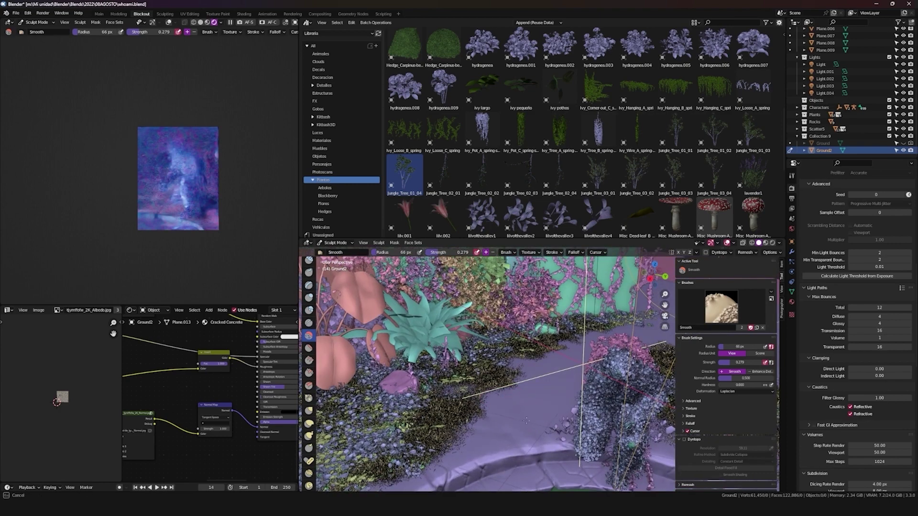
Return Ground2 to Object Mode and inspect the pond rim and character up close in the render preview
{"action": "key", "text": "ctrl+Tab"}
{"action": "left_click", "coordinate": [431, 409]}
{"action": "scroll", "coordinate": [163, 211], "scroll_direction": "up", "scroll_amount": 4}
{"action": "middle_click_drag", "start_coordinate": [167, 235], "coordinate": [171, 193], "text": "shift"}
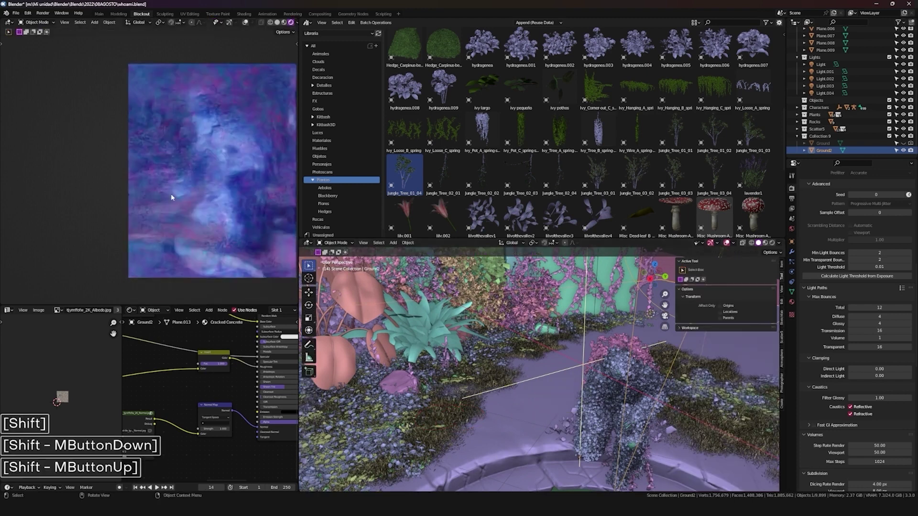
{"action": "scroll", "coordinate": [184, 220], "scroll_direction": "up", "scroll_amount": 1}
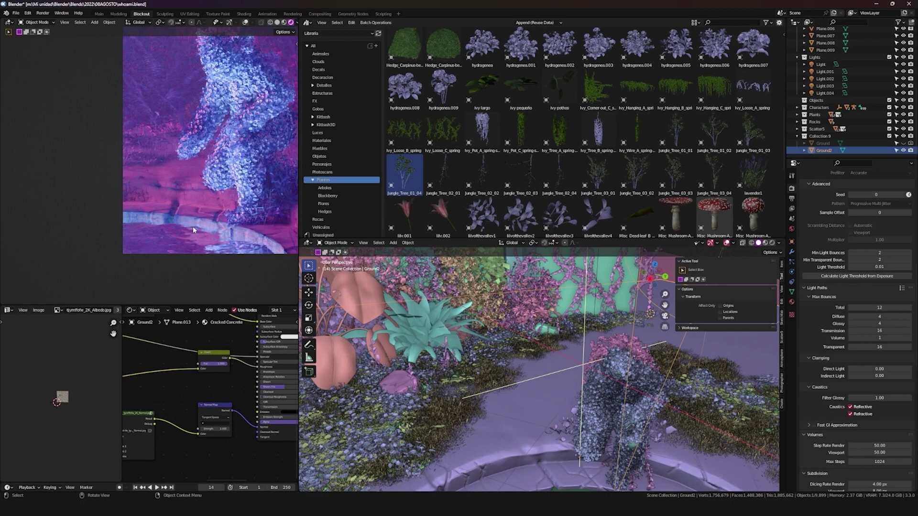
{"action": "scroll", "coordinate": [193, 228], "scroll_direction": "down", "scroll_amount": 11}
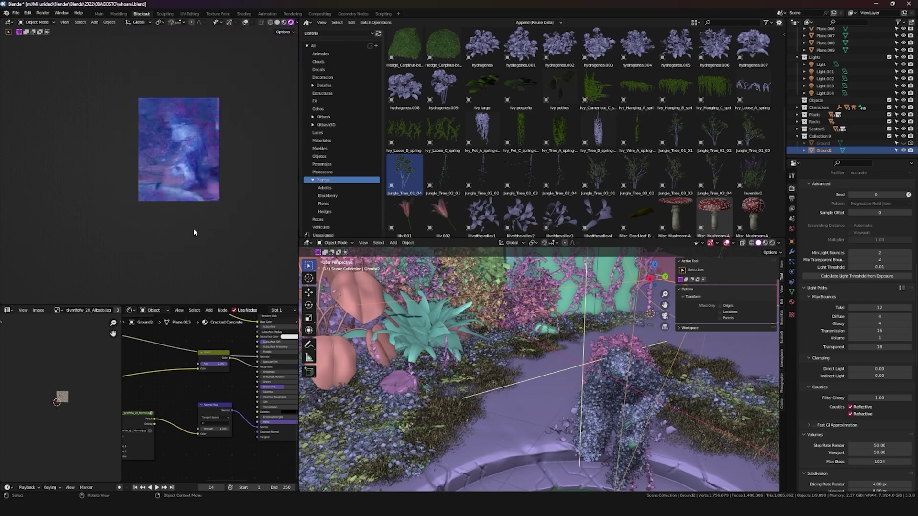
Extend the render region over the whole camera frame and deselect all objects
{"action": "key", "text": "ctrl+b"}
{"action": "left_click_drag", "start_coordinate": [225, 236], "coordinate": [91, 54]}
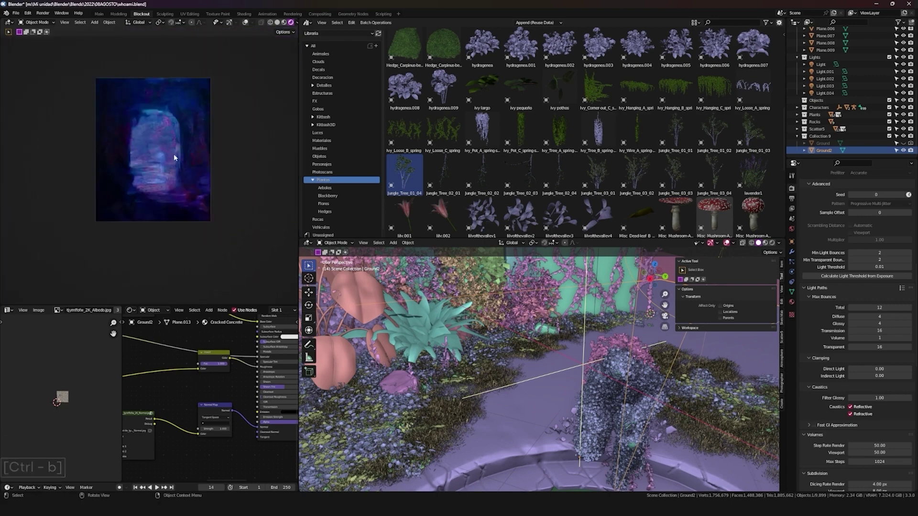
{"action": "scroll", "coordinate": [175, 158], "scroll_direction": "up", "scroll_amount": 1}
{"action": "middle_click_drag", "start_coordinate": [177, 157], "coordinate": [179, 182], "text": "shift"}
{"action": "scroll", "coordinate": [612, 348], "scroll_direction": "down", "scroll_amount": 8}
{"action": "middle_click_drag", "start_coordinate": [617, 348], "coordinate": [584, 358]}
{"action": "key", "text": "alt+a"}
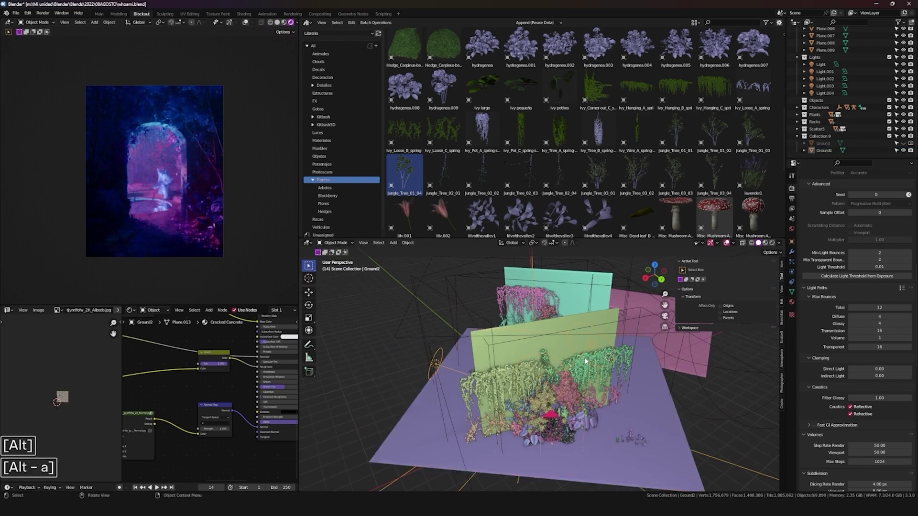
{"action": "key", "text": "shift+alt+z"}
{"action": "key", "text": "shift+alt+z"}
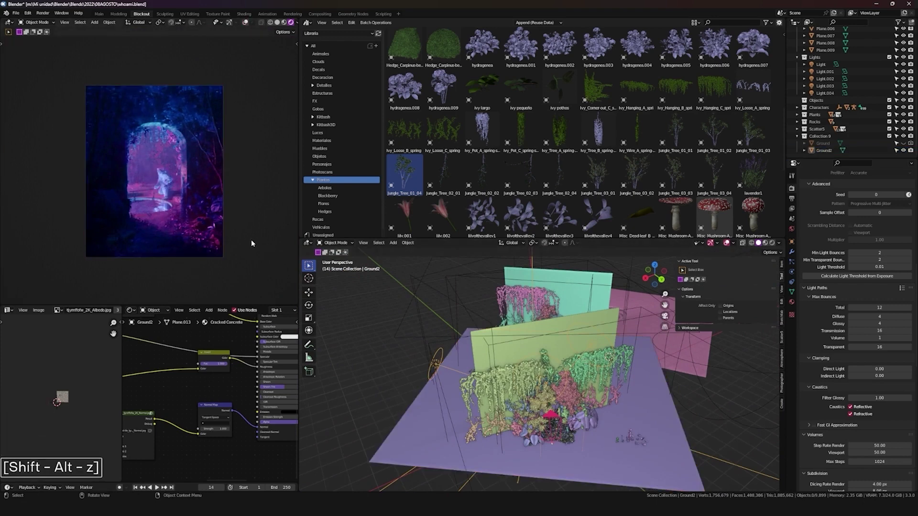
{"action": "scroll", "coordinate": [251, 241], "scroll_direction": "up", "scroll_amount": 1}
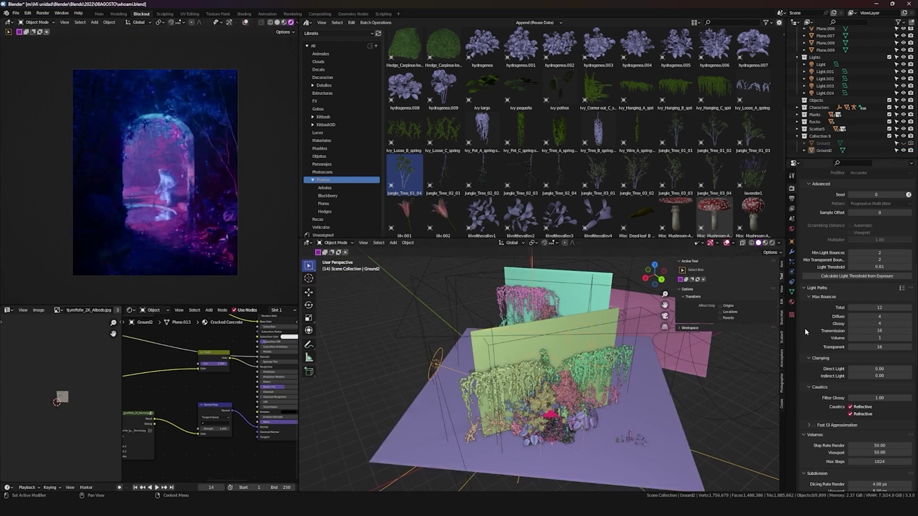
Set the Simplify texture limit for final renders to 2048
{"action": "scroll", "coordinate": [834, 318], "scroll_direction": "down", "scroll_amount": 8}
{"action": "scroll", "coordinate": [834, 318], "scroll_direction": "down", "scroll_amount": 1}
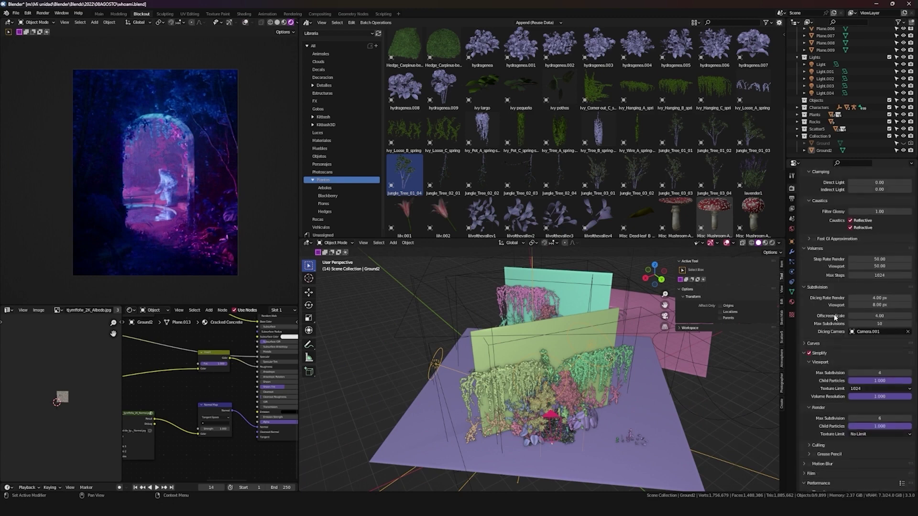
{"action": "scroll", "coordinate": [845, 289], "scroll_direction": "down", "scroll_amount": 2}
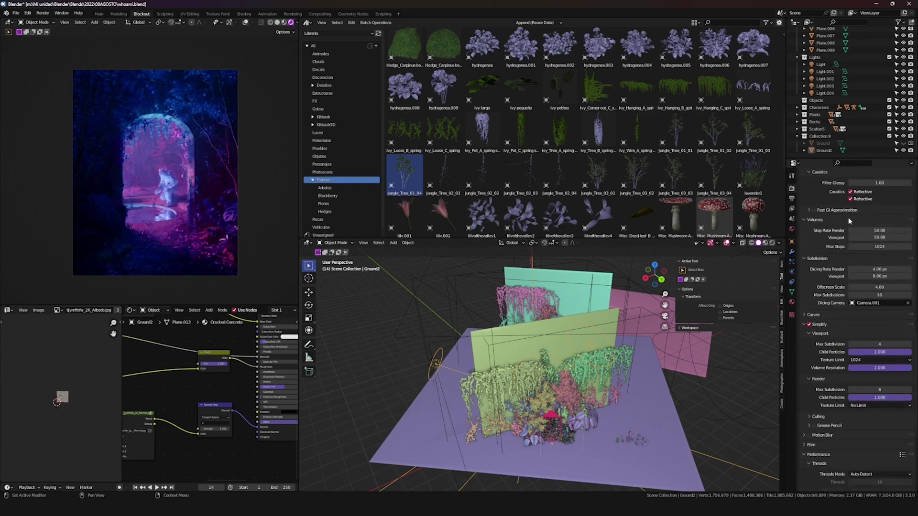
{"action": "scroll", "coordinate": [850, 225], "scroll_direction": "up", "scroll_amount": 3}
{"action": "scroll", "coordinate": [841, 306], "scroll_direction": "down", "scroll_amount": 7}
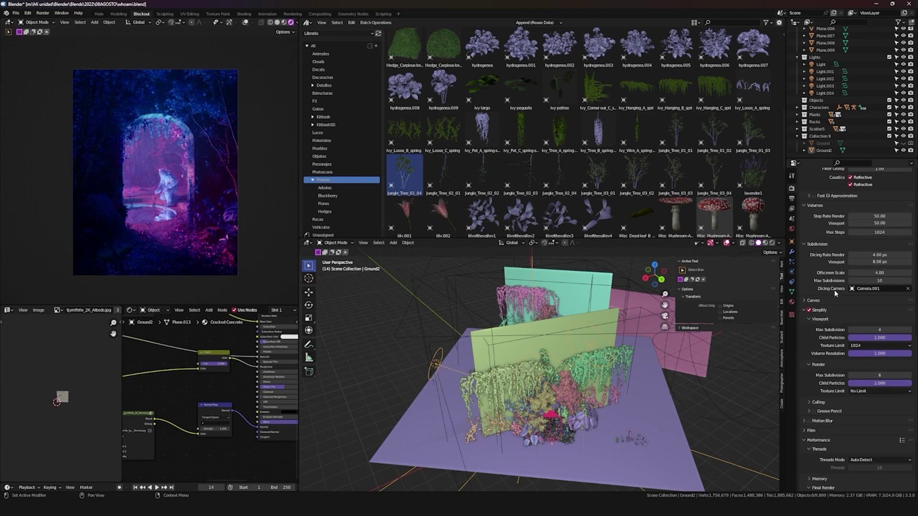
{"action": "scroll", "coordinate": [832, 290], "scroll_direction": "down", "scroll_amount": 2}
{"action": "left_click", "coordinate": [880, 319]}
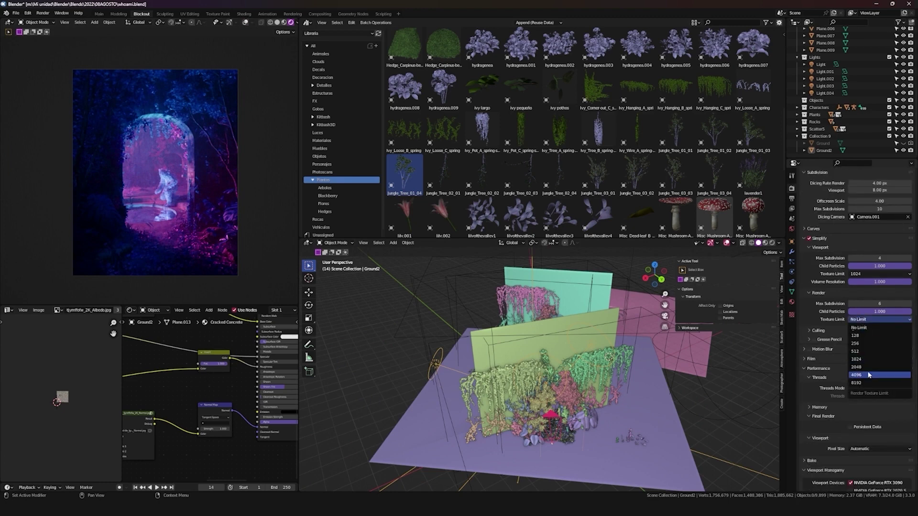
{"action": "left_click", "coordinate": [865, 366]}
Expand the Memory performance settings and enable the NVIDIA GeForce RTX 3090 as a final render device
{"action": "scroll", "coordinate": [817, 326], "scroll_direction": "down", "scroll_amount": 5}
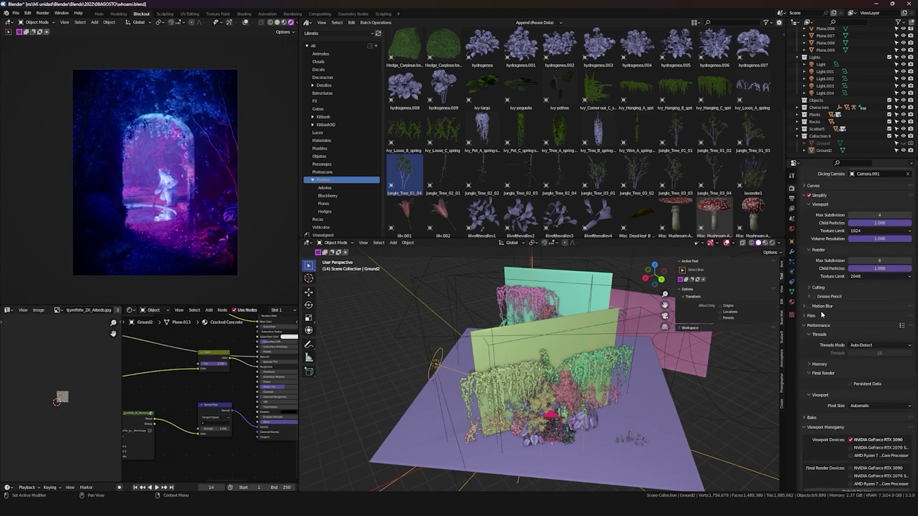
{"action": "left_click", "coordinate": [823, 328]}
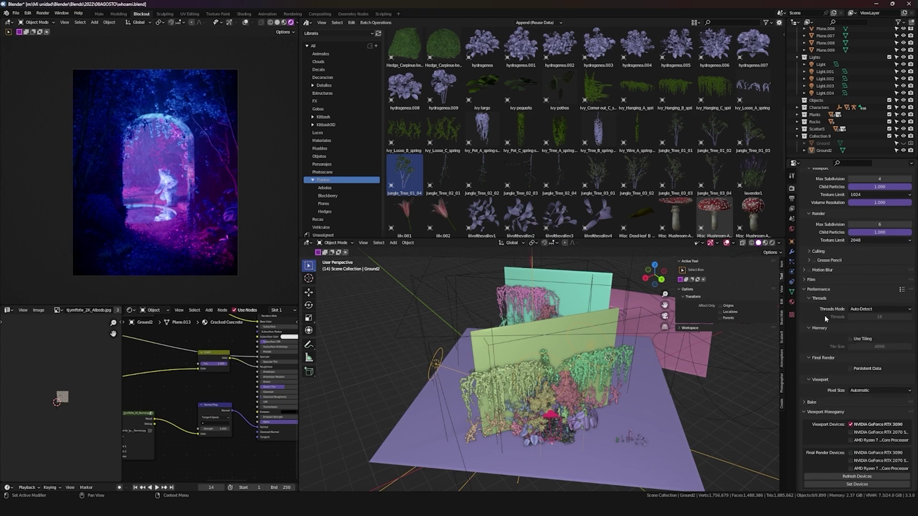
{"action": "scroll", "coordinate": [834, 358], "scroll_direction": "down", "scroll_amount": 1}
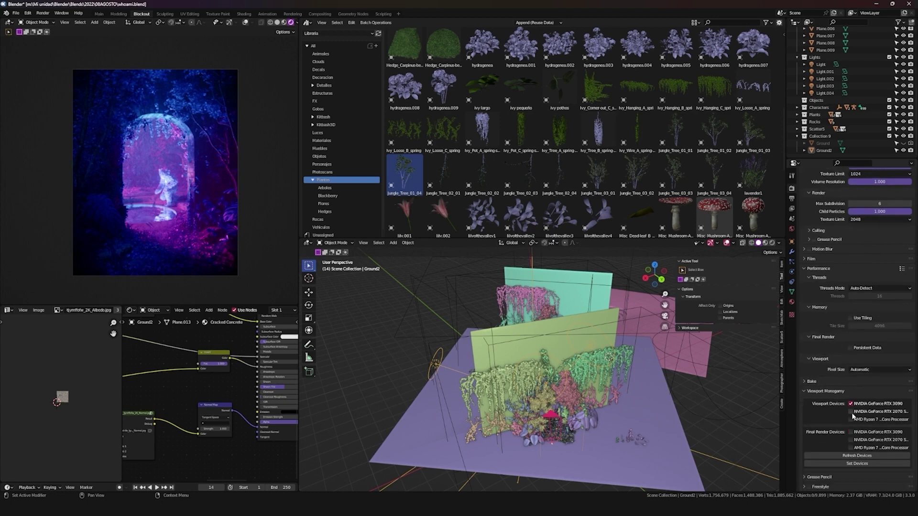
{"action": "left_click", "coordinate": [850, 432]}
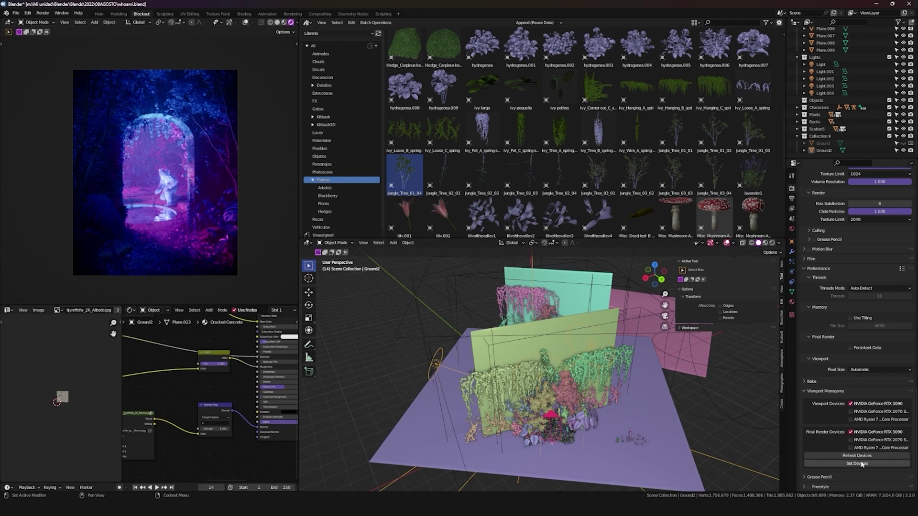
Set the output resolution percentage to 200% and the PNG color depth to 16
{"action": "scroll", "coordinate": [836, 449], "scroll_direction": "up", "scroll_amount": 10}
{"action": "scroll", "coordinate": [837, 450], "scroll_direction": "up", "scroll_amount": 8}
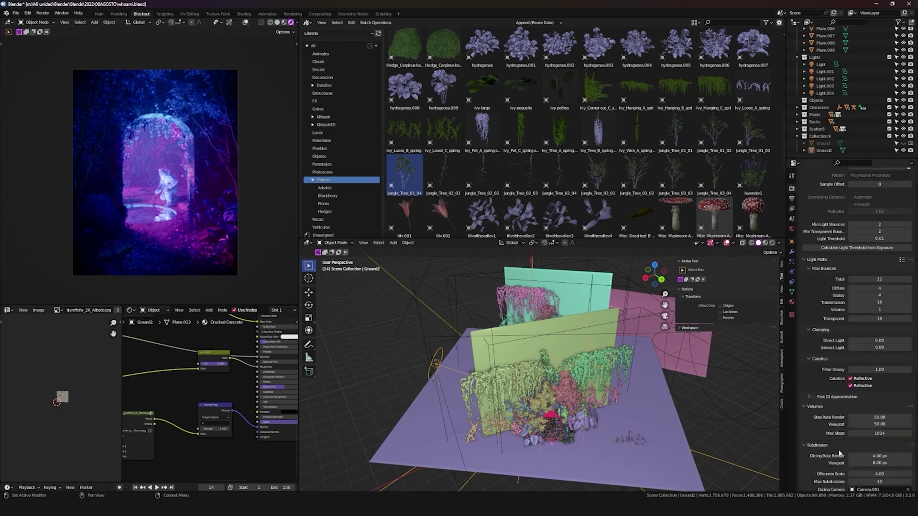
{"action": "scroll", "coordinate": [839, 453], "scroll_direction": "up", "scroll_amount": 12}
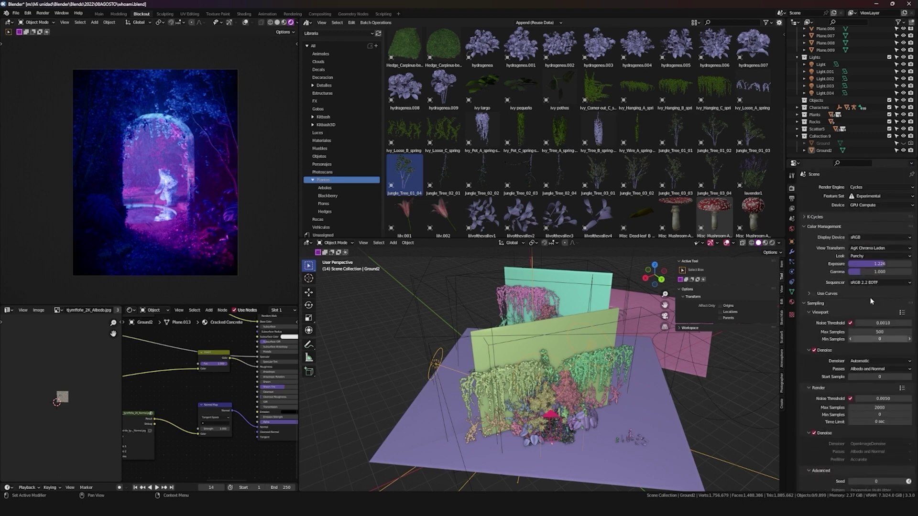
{"action": "left_click", "coordinate": [792, 198]}
{"action": "left_click", "coordinate": [878, 211]}
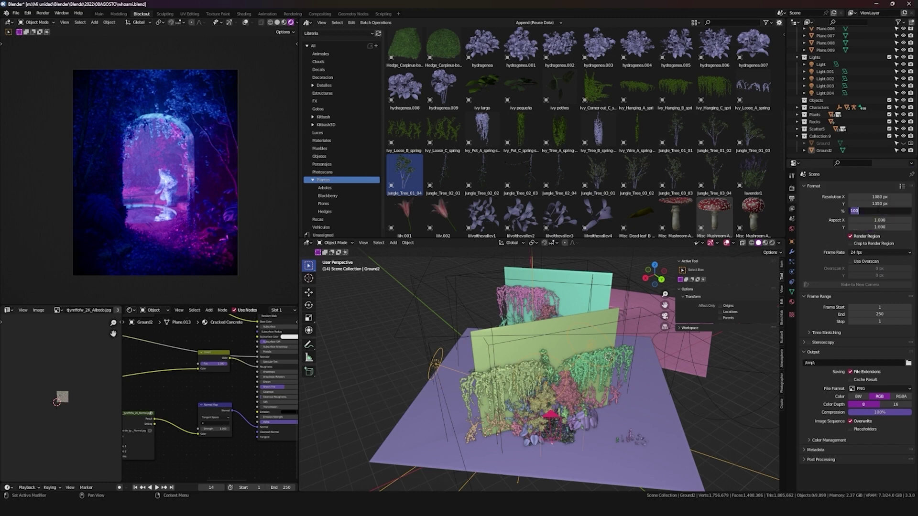
{"action": "type", "text": "200"}
{"action": "key", "text": "Return"}
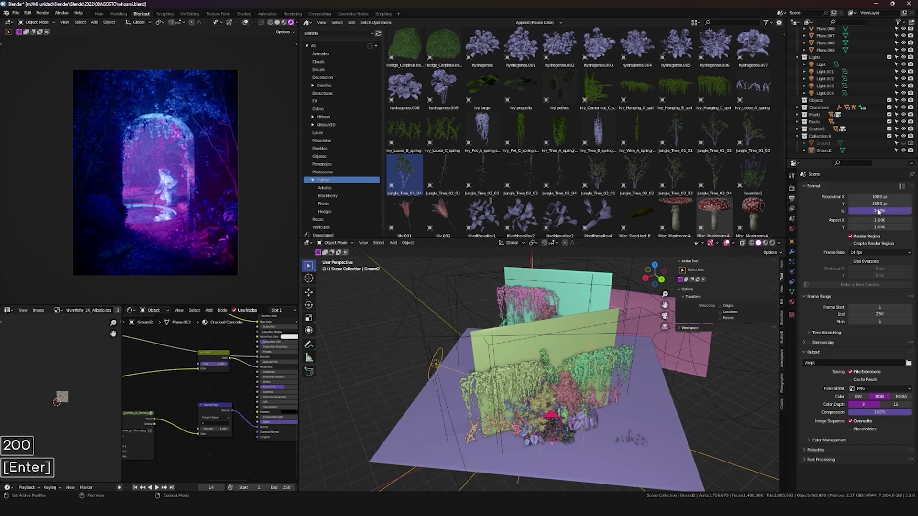
{"action": "left_click", "coordinate": [894, 405]}
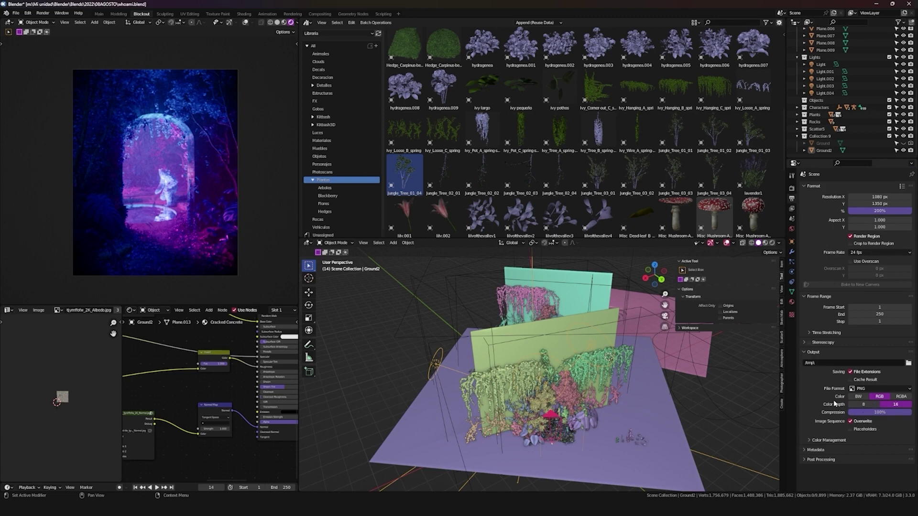
Save the file, then render the current frame and inspect the finished archway image
{"action": "key", "text": "ctrl+s"}
{"action": "key", "text": "F12"}
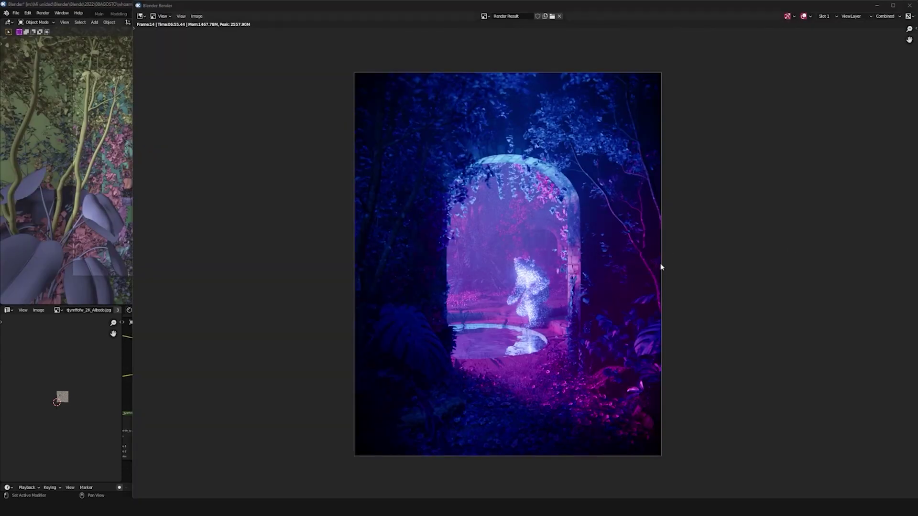
{"action": "left_click", "coordinate": [626, 10]}
{"action": "scroll", "coordinate": [522, 243], "scroll_direction": "up", "scroll_amount": 1}
{"action": "scroll", "coordinate": [521, 243], "scroll_direction": "down", "scroll_amount": 1}
{"action": "scroll", "coordinate": [524, 245], "scroll_direction": "up", "scroll_amount": 1}
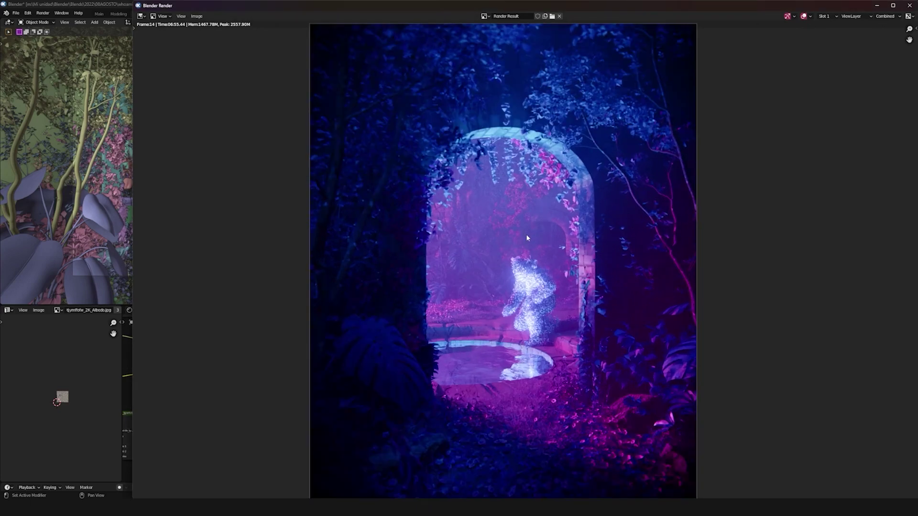
{"action": "scroll", "coordinate": [534, 229], "scroll_direction": "down", "scroll_amount": 1}
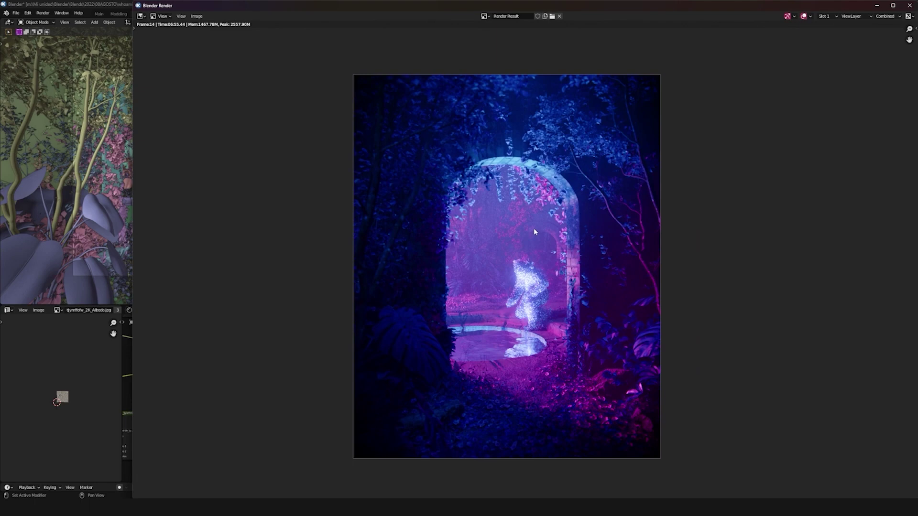